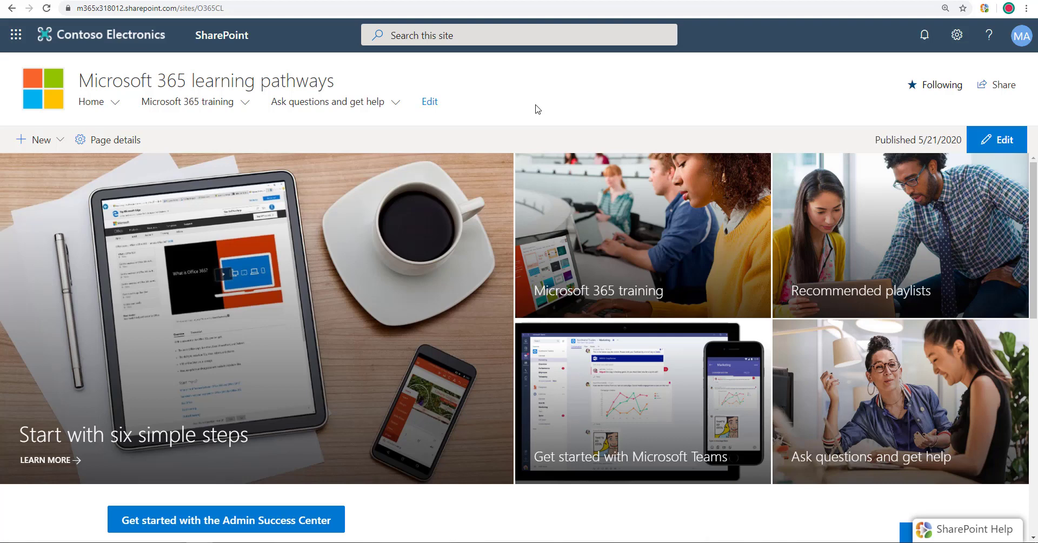
# Step: Open Learning pathways administration from the Home navigation menu
pyautogui.click(116, 103)
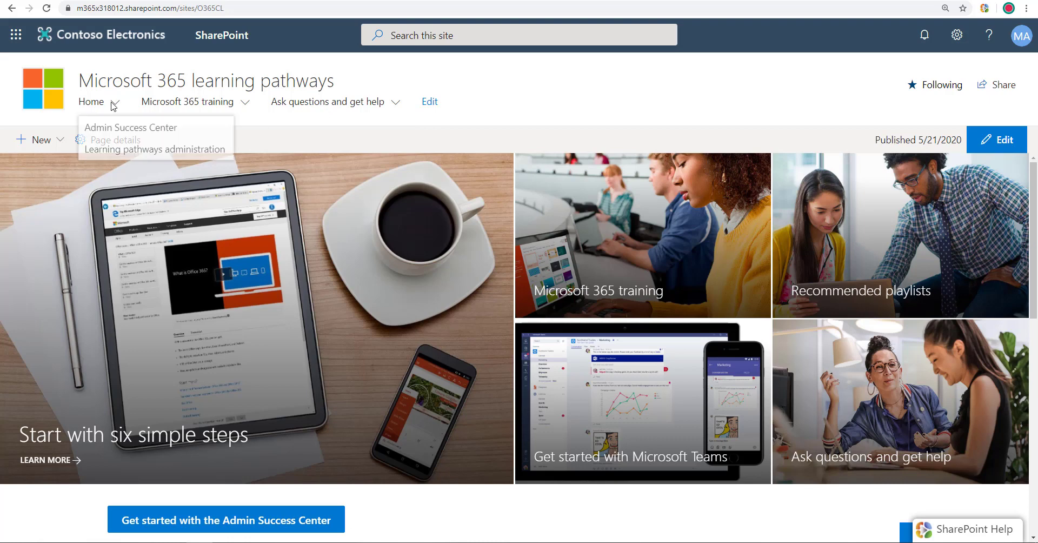
pyautogui.click(151, 153)
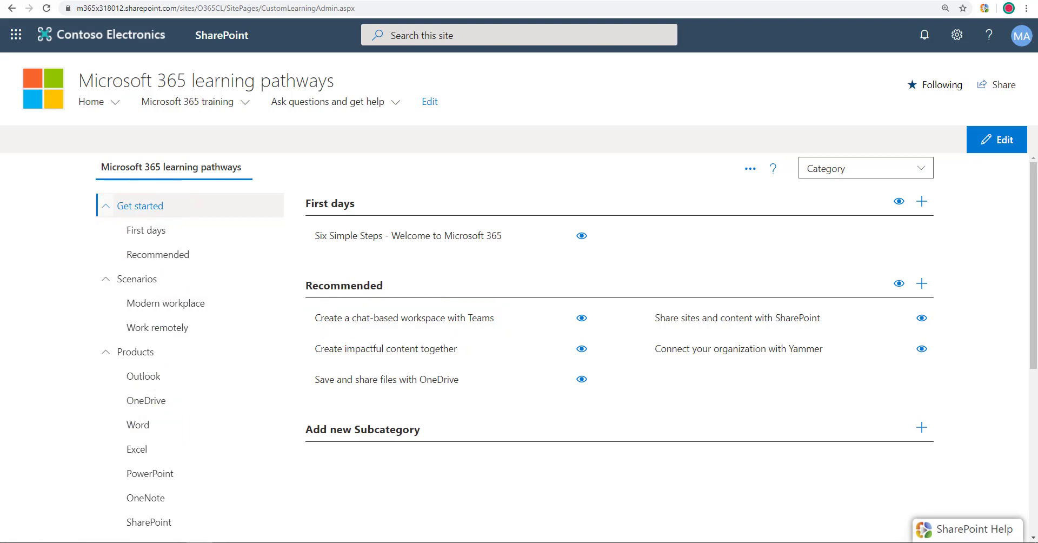
# Step: Open the Teams chat-based workspace playlist and scroll through its assets
pyautogui.click(394, 319)
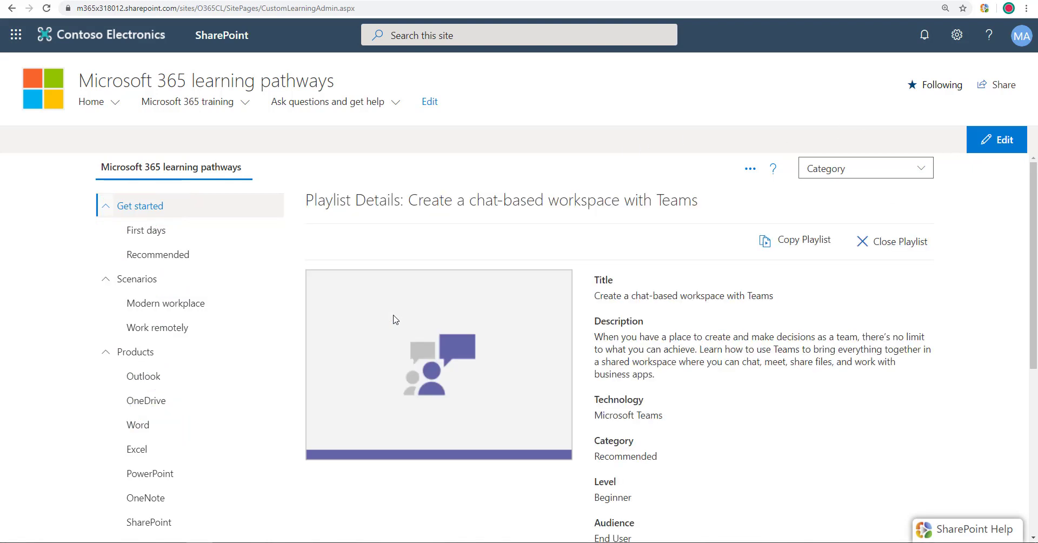
pyautogui.scroll(-2, 708, 313)
pyautogui.scroll(-3, 708, 322)
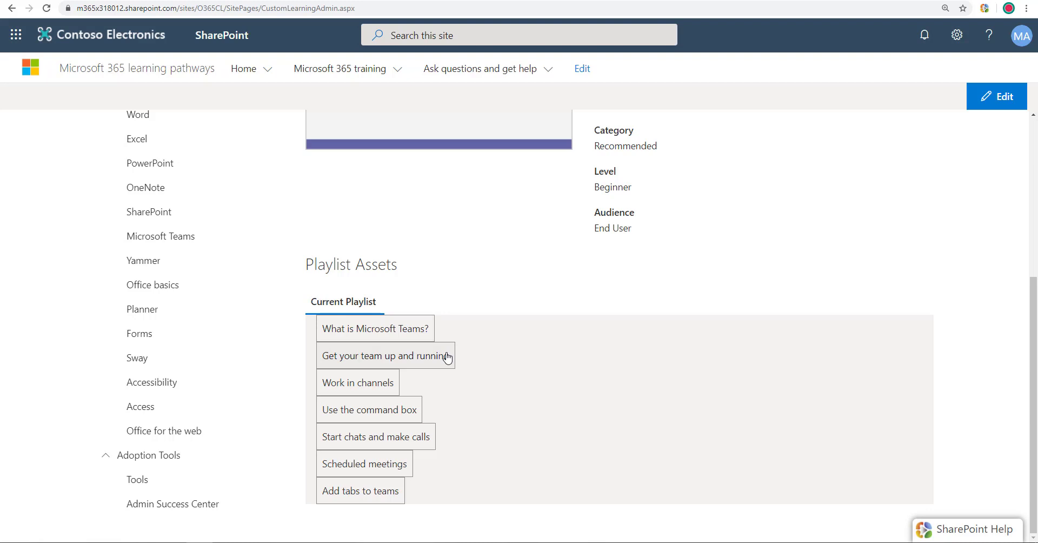
pyautogui.scroll(5, 447, 358)
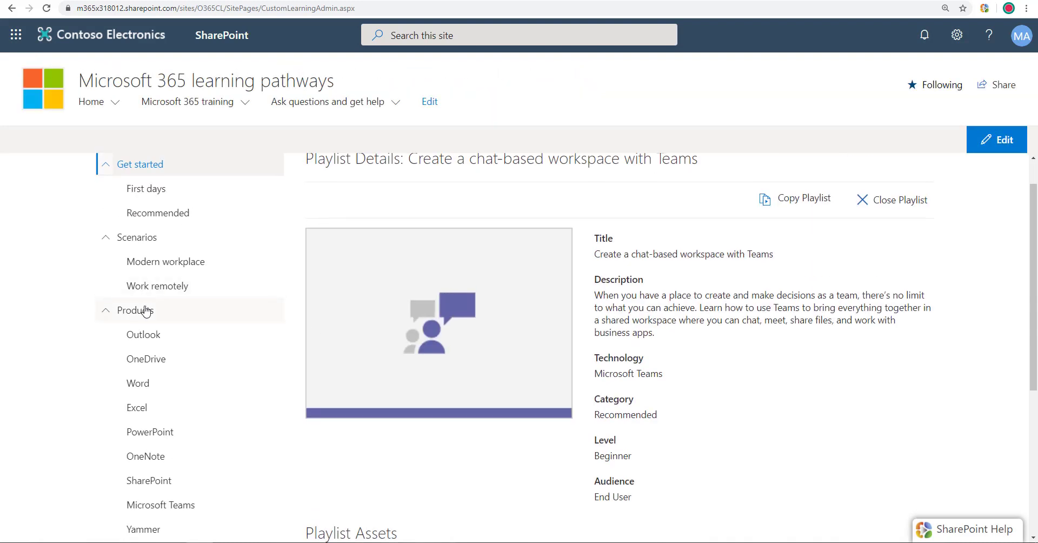
# Step: Switch to the Products playlists, entering edit mode, closing the details panel and saving the page
pyautogui.click(145, 312)
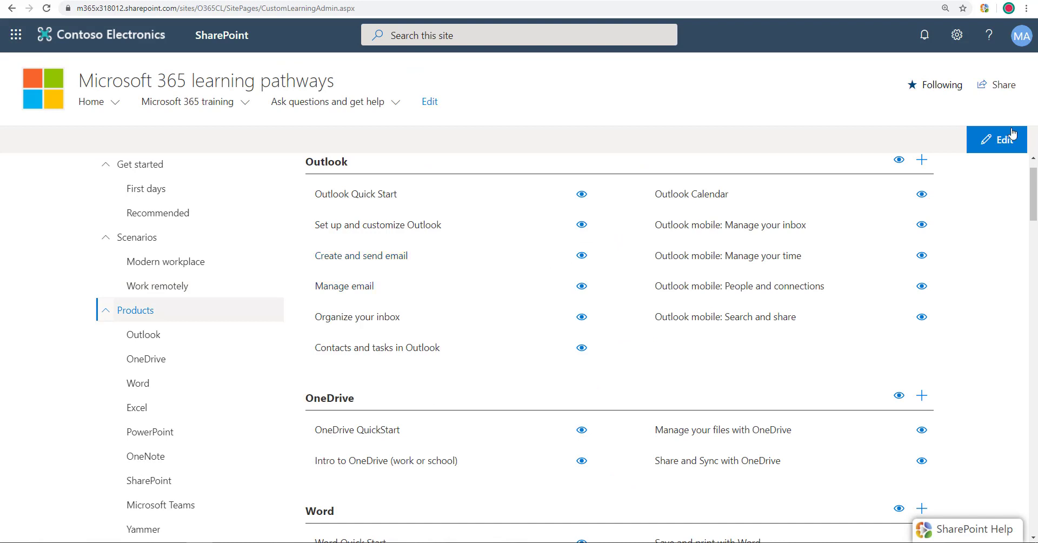
pyautogui.click(994, 145)
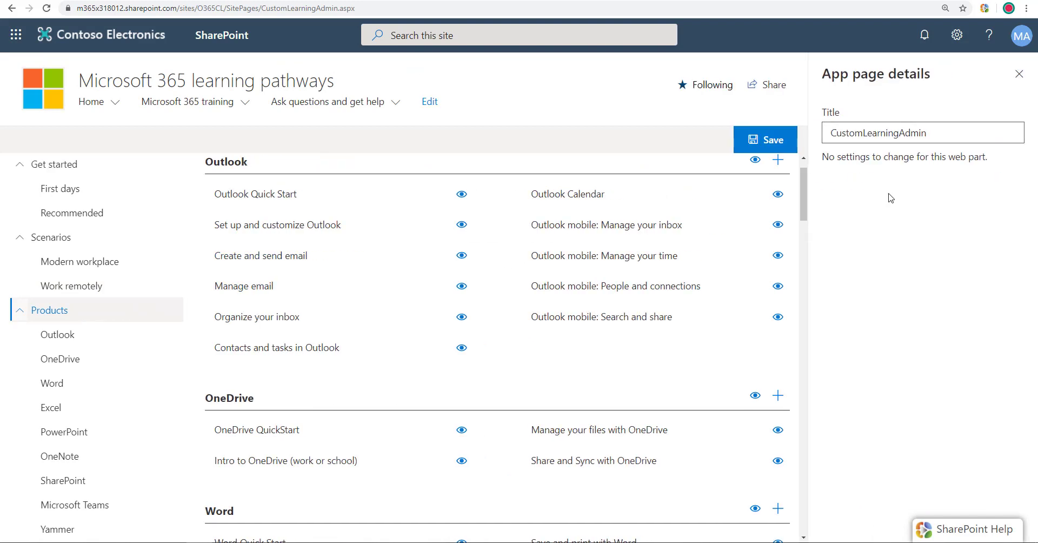
pyautogui.click(1019, 80)
pyautogui.click(998, 140)
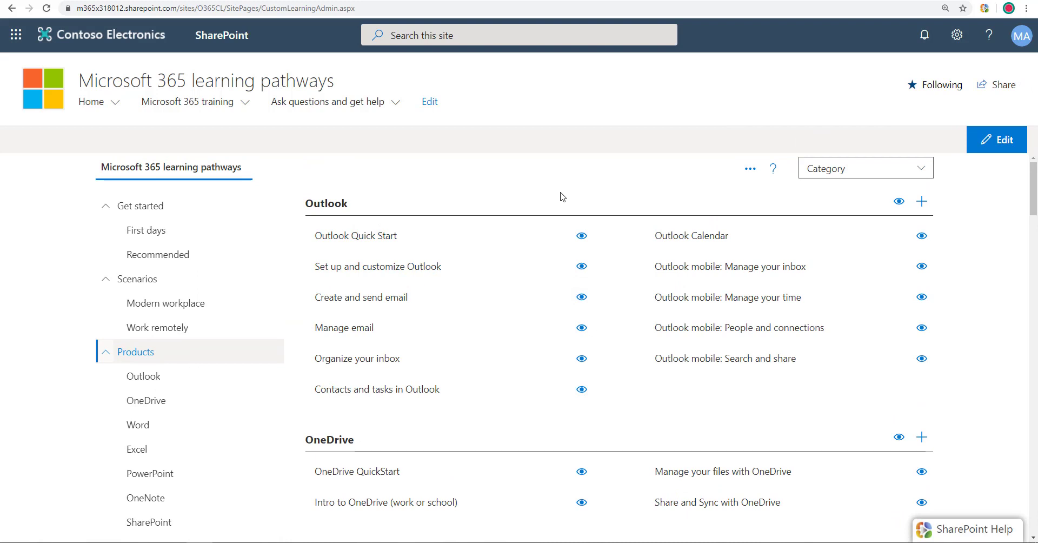
# Step: Go back to the Microsoft 365 training page and scroll through it
pyautogui.scroll(-2, 557, 200)
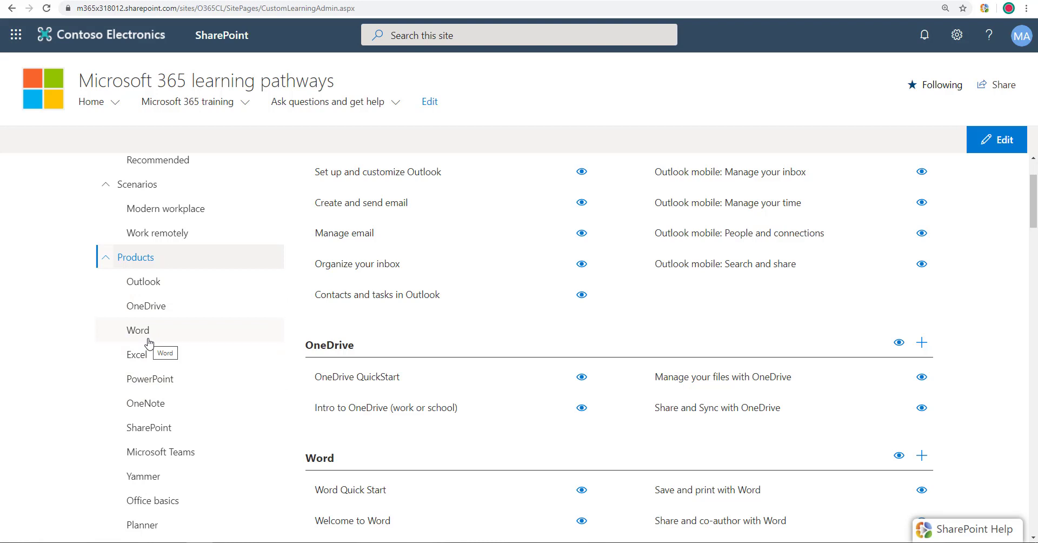
pyautogui.hotkey('alt', 'Left')
pyautogui.scroll(-7, 505, 302)
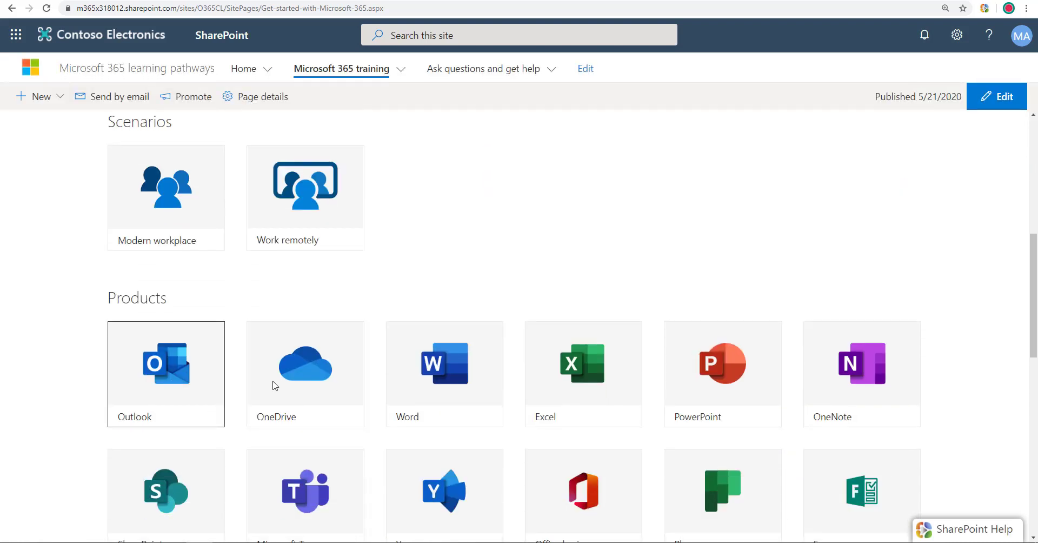
pyautogui.scroll(-1, 243, 388)
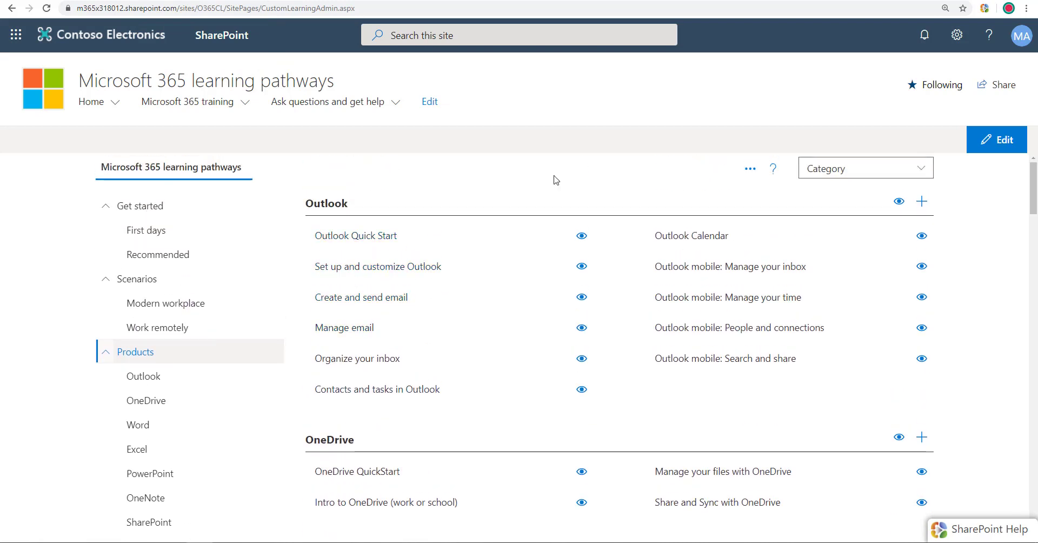
# Step: Open the Create and send email playlist and scroll down to its assets
pyautogui.click(389, 298)
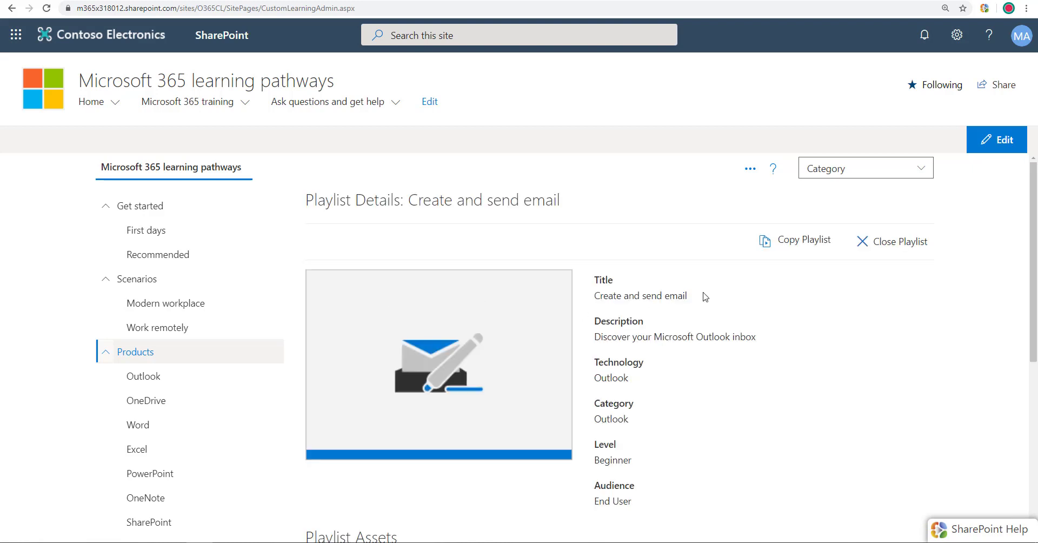
pyautogui.moveTo(1034, 212); pyautogui.dragTo(1035, 185)
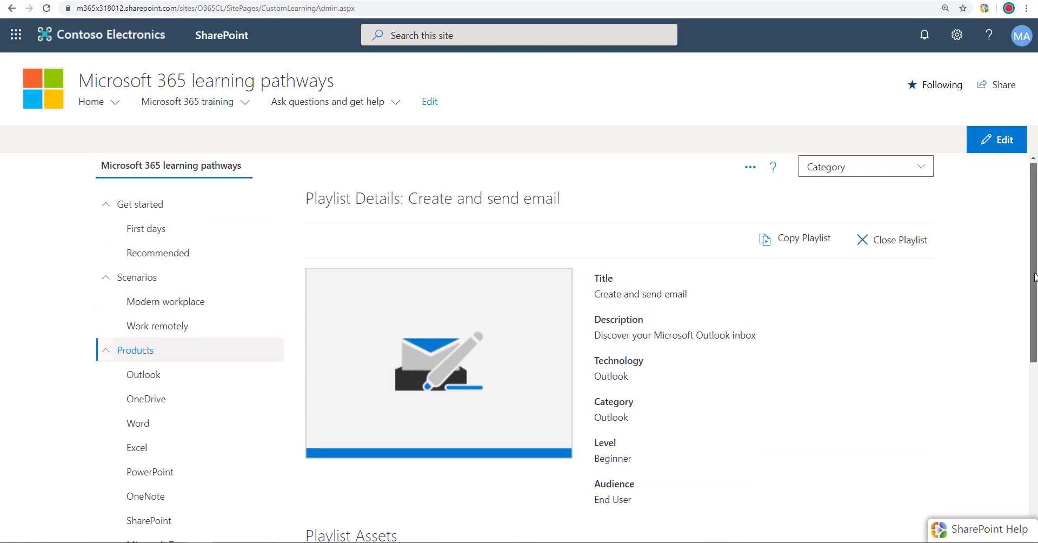
pyautogui.scroll(-1, 587, 231)
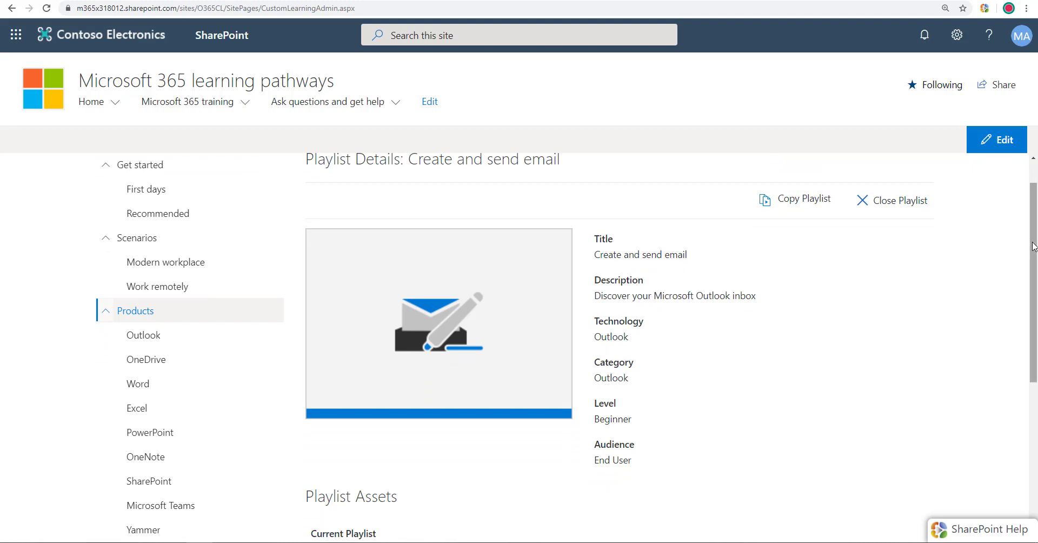
pyautogui.moveTo(1032, 249); pyautogui.dragTo(1032, 367)
# Step: View the Create an email signature asset details, then close them
pyautogui.click(427, 379)
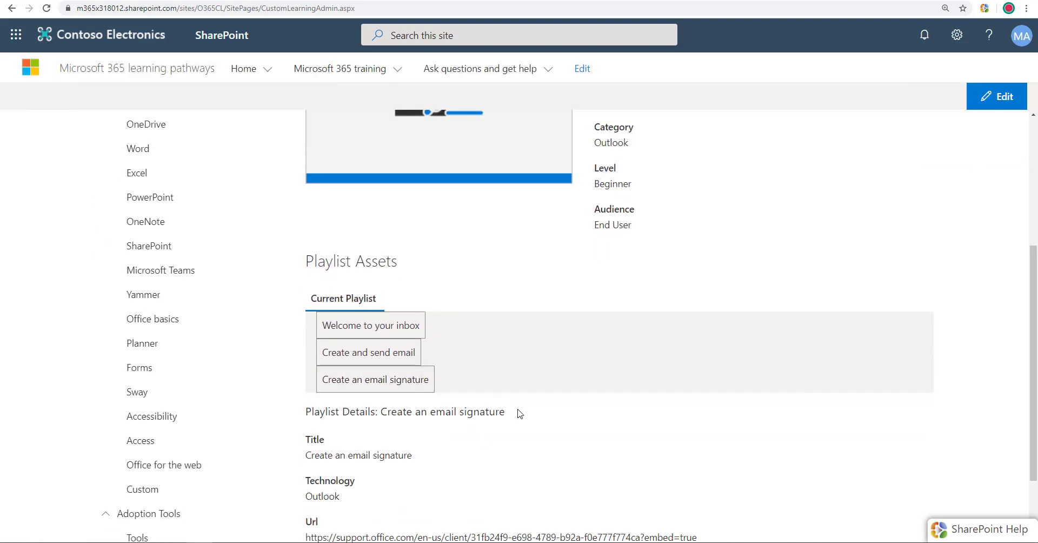
pyautogui.scroll(-2, 517, 413)
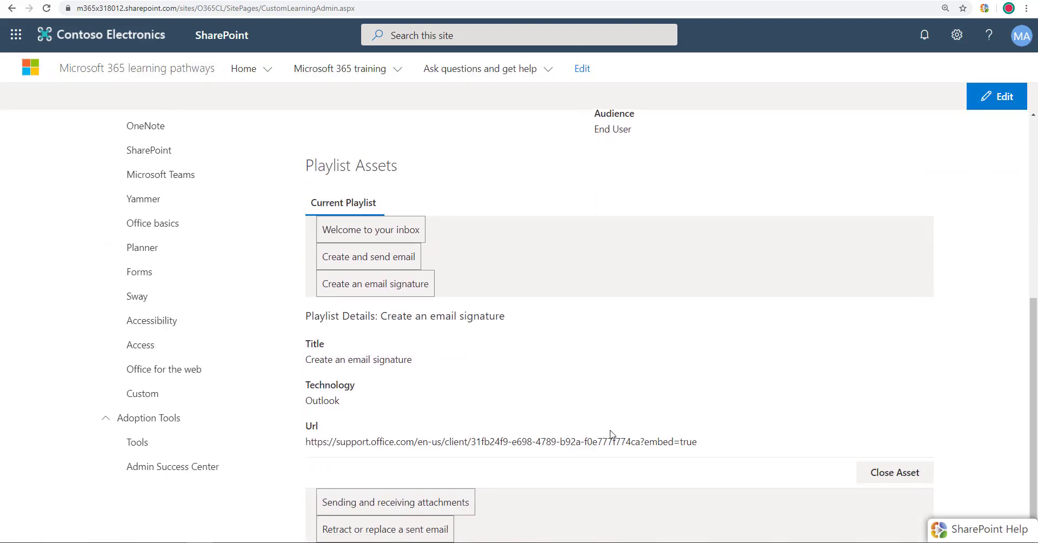
pyautogui.click(874, 481)
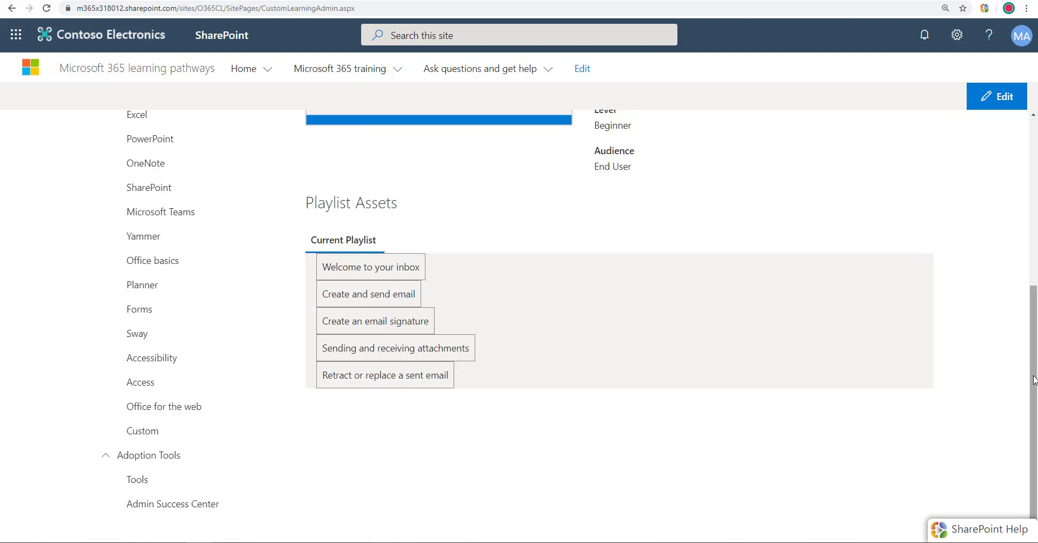
pyautogui.moveTo(1033, 381); pyautogui.dragTo(1034, 222)
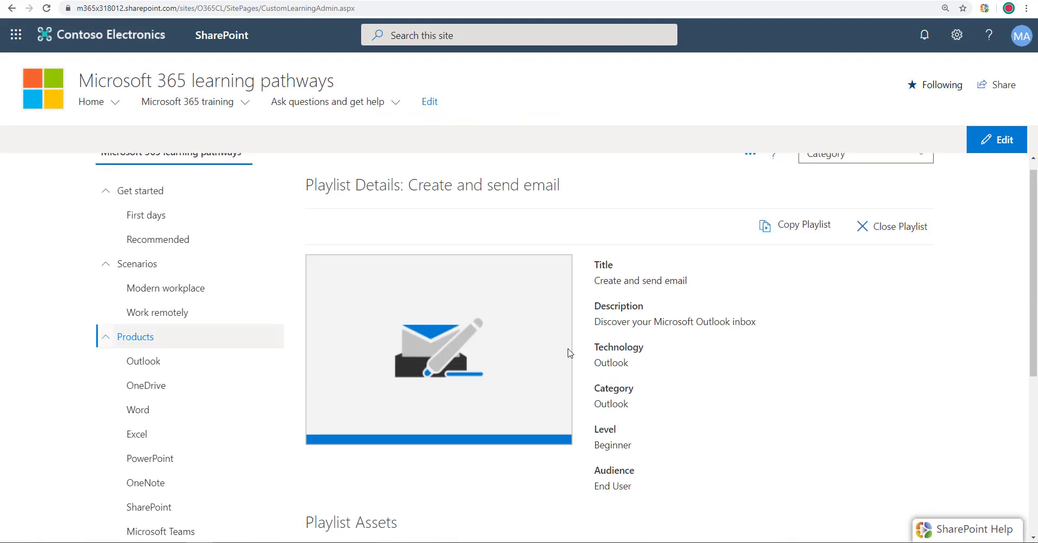
# Step: Return to Products and add a subcategory named Custom below Office for the web
pyautogui.click(145, 337)
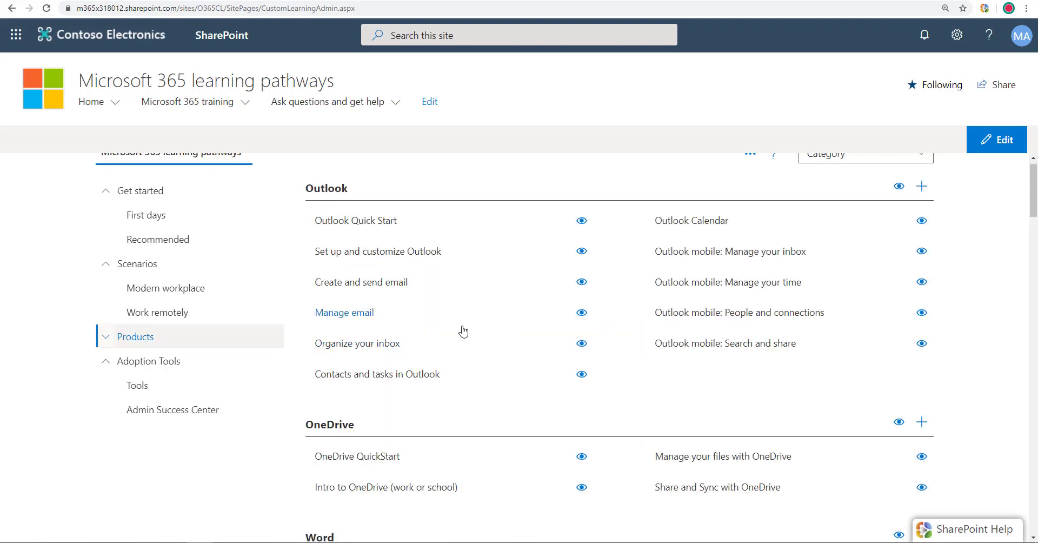
pyautogui.scroll(-10, 325, 227)
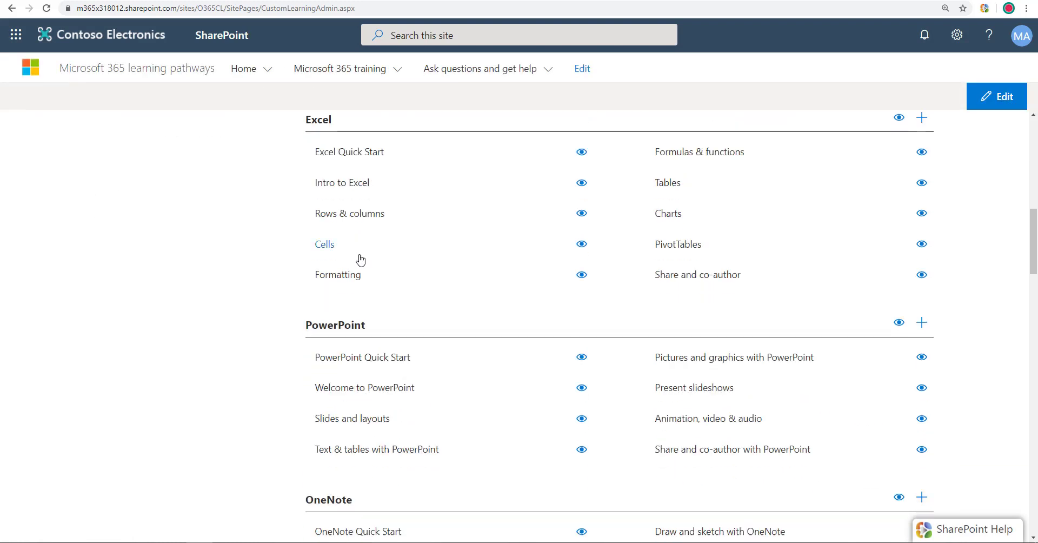
pyautogui.scroll(-20, 566, 323)
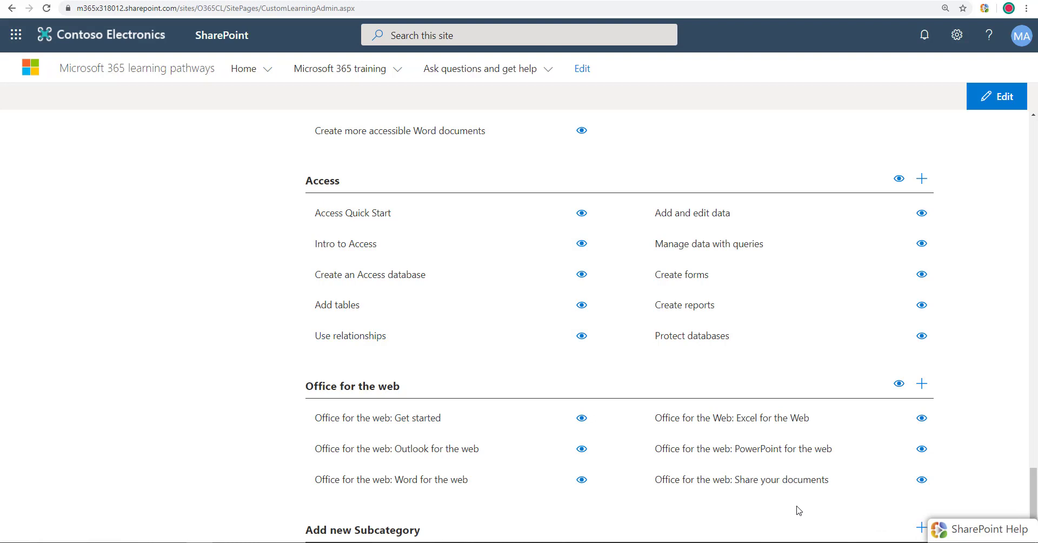
pyautogui.click(915, 528)
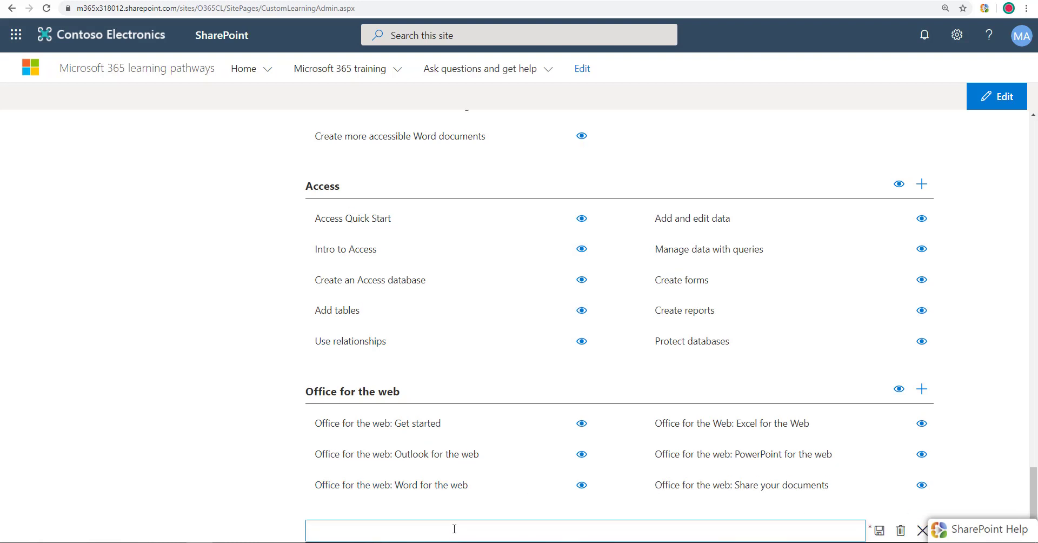
pyautogui.click(879, 530)
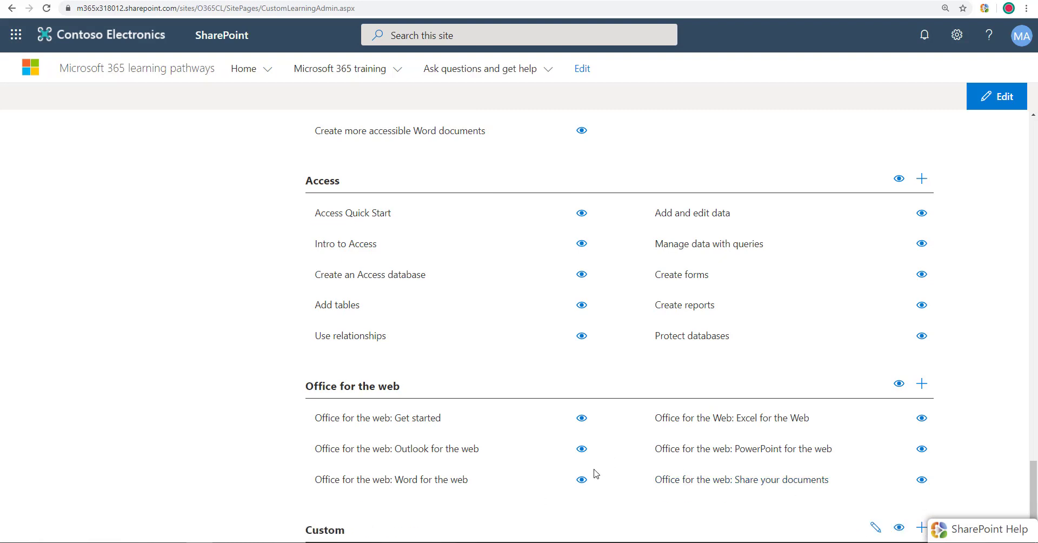
pyautogui.scroll(-1, 379, 486)
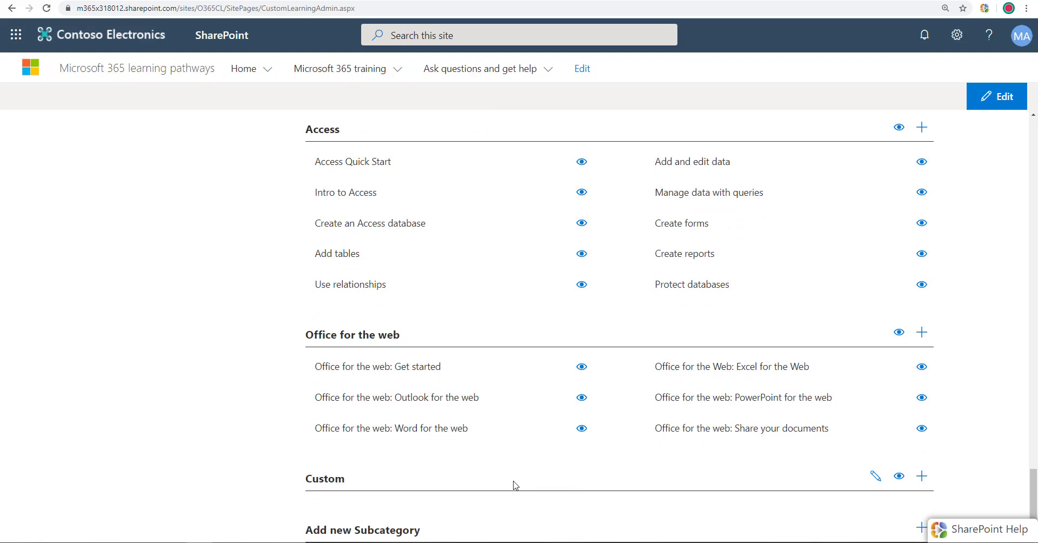
# Step: Start a new playlist in the Custom subcategory, then leave it for the Products list
pyautogui.click(922, 478)
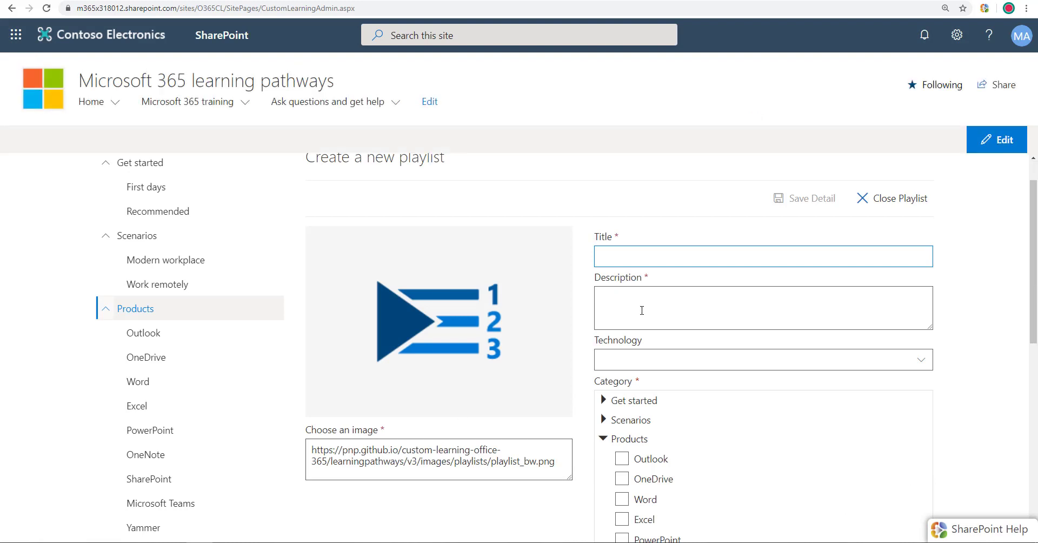
pyautogui.scroll(-2, 675, 262)
pyautogui.scroll(-6, 675, 265)
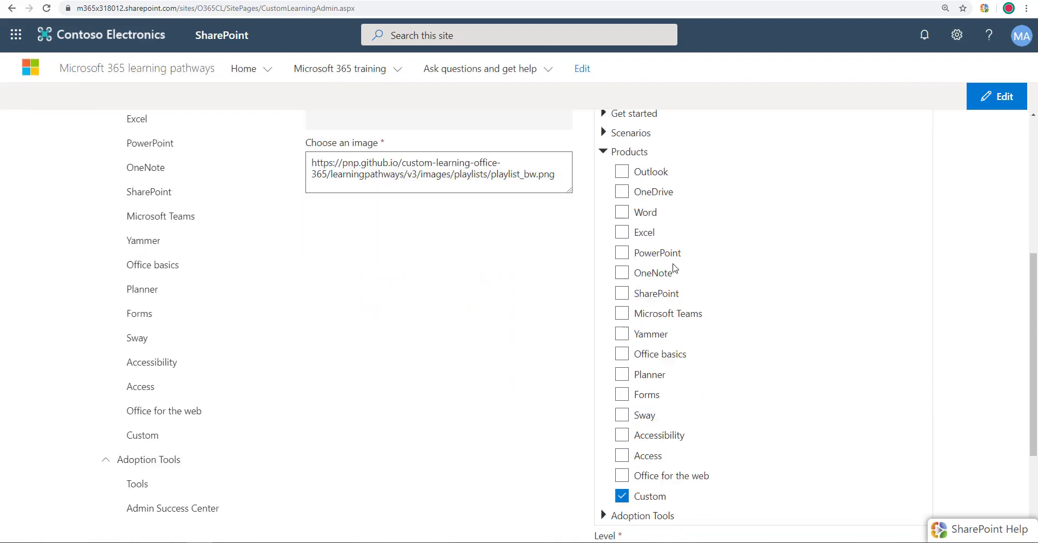
pyautogui.scroll(1, 597, 404)
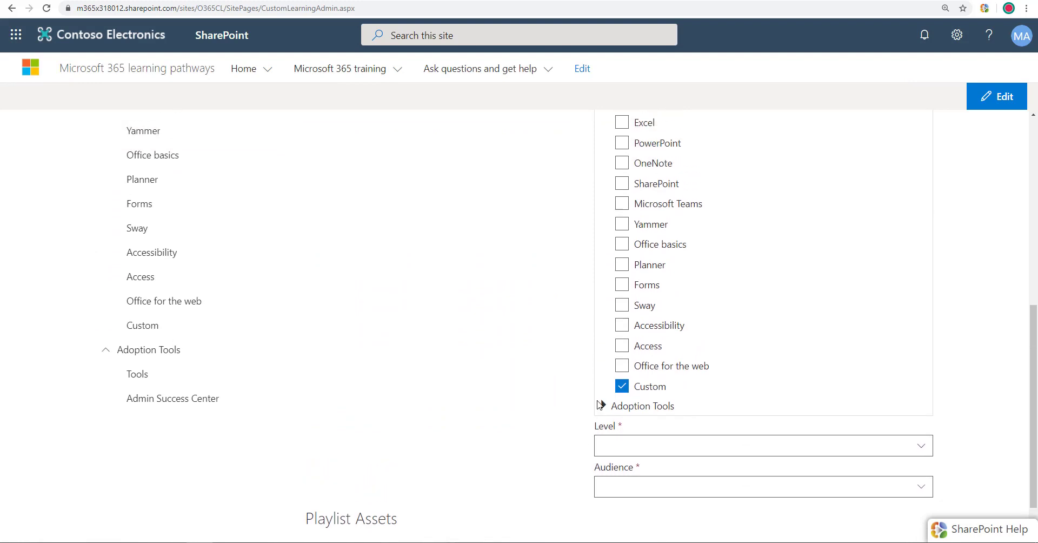
pyautogui.scroll(8, 598, 404)
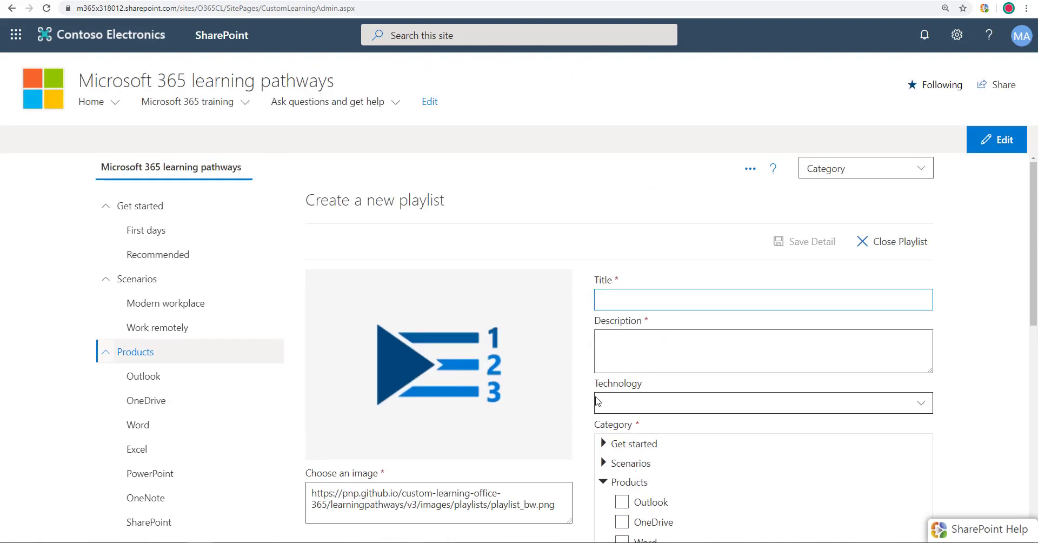
pyautogui.click(180, 352)
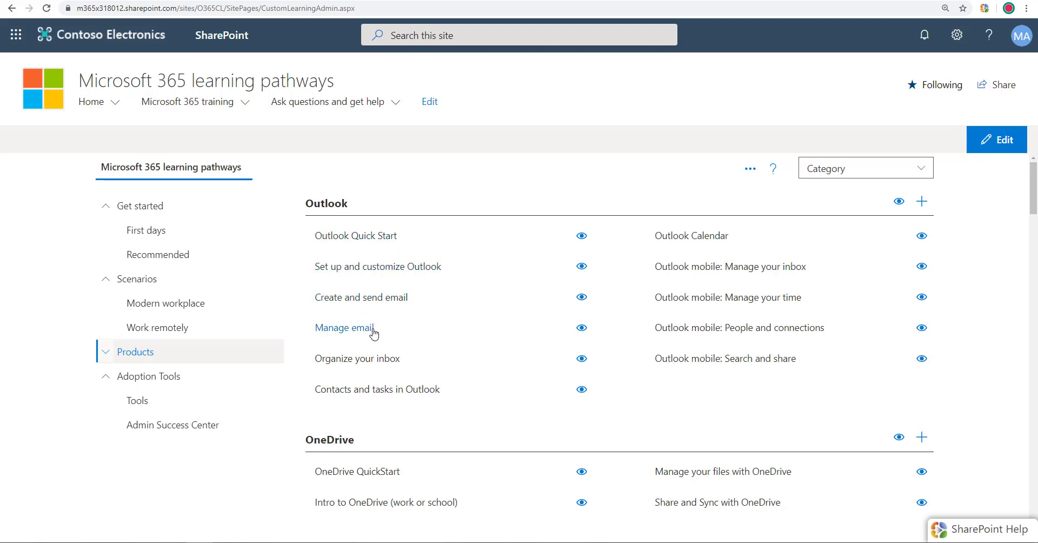
# Step: Start a new playlist under Outlook, then close the unfinished form
pyautogui.scroll(-1, 372, 329)
pyautogui.scroll(1, 379, 331)
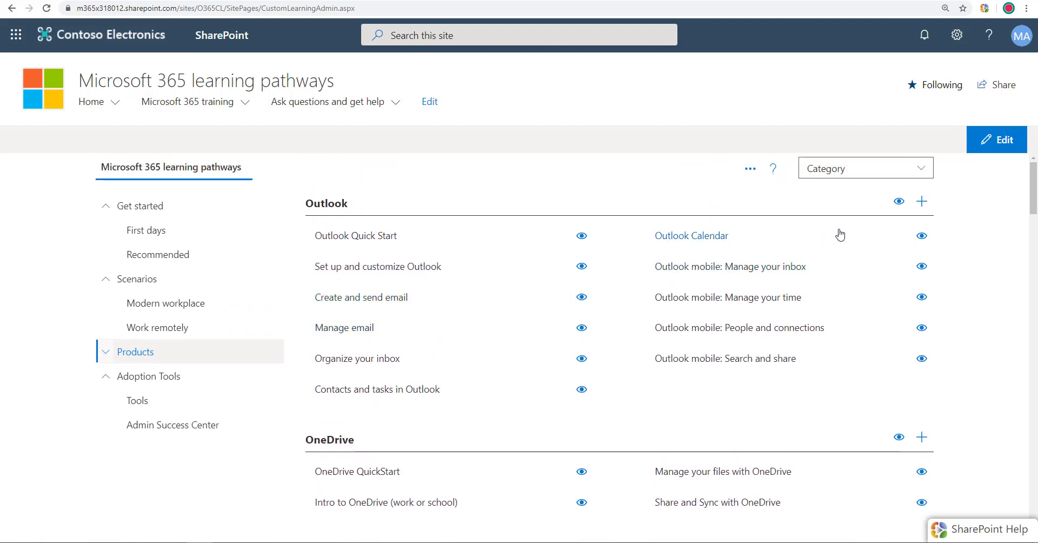
pyautogui.click(922, 202)
pyautogui.scroll(-9, 689, 319)
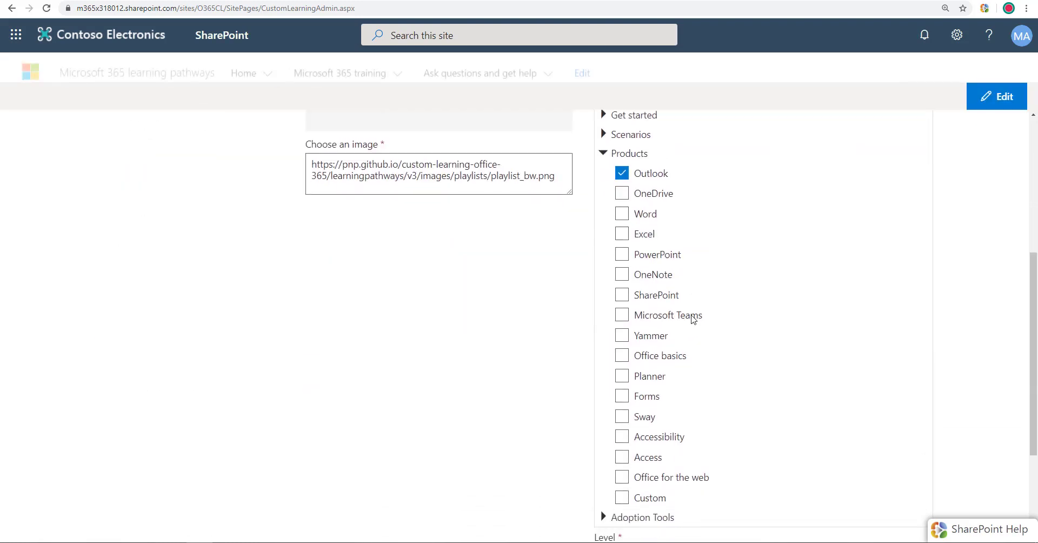
pyautogui.scroll(5, 692, 322)
pyautogui.scroll(3, 694, 323)
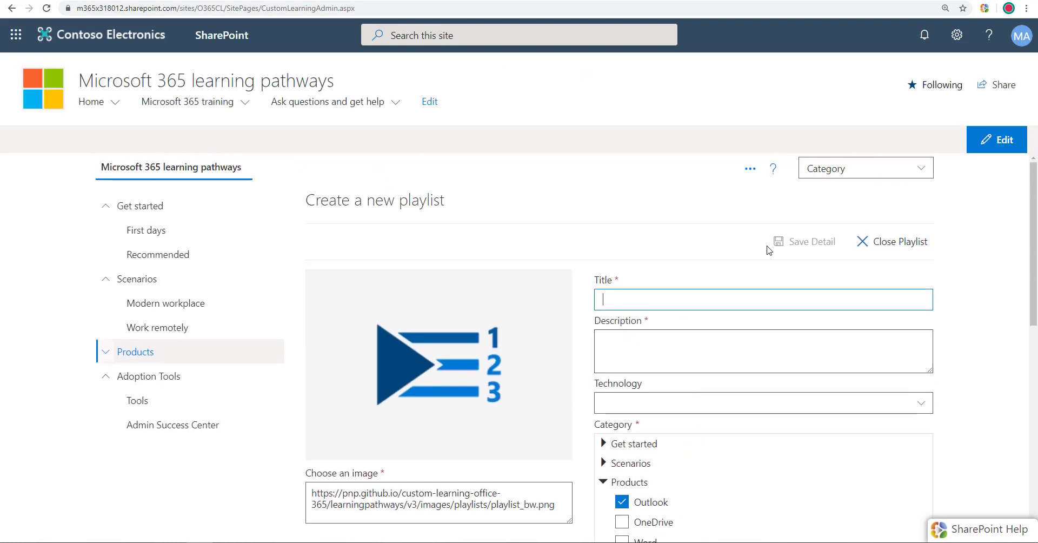
pyautogui.click(870, 239)
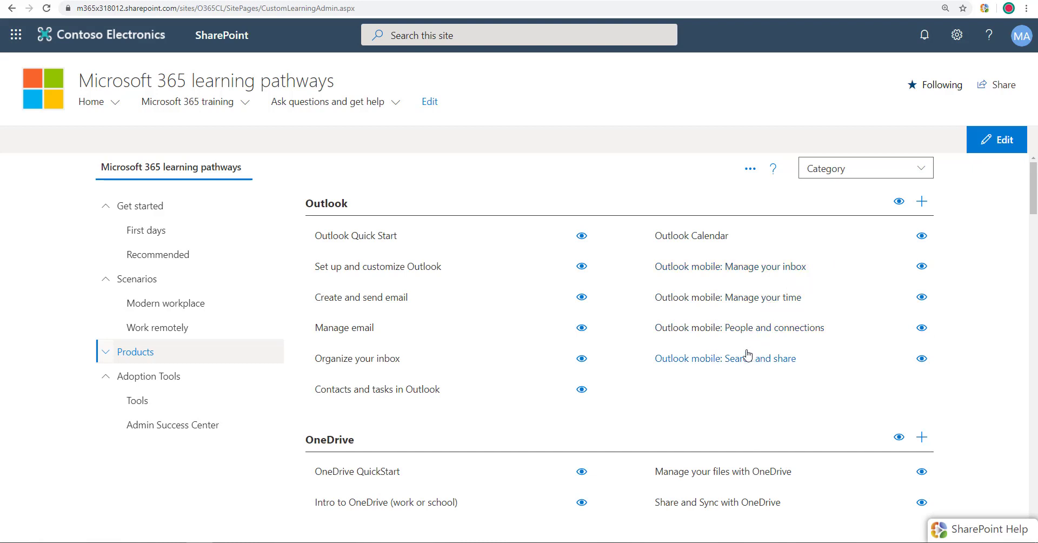
# Step: Copy the Share and Sync with OneDrive playlist as COPY - Share and Sync with OneDrive
pyautogui.scroll(-3, 731, 363)
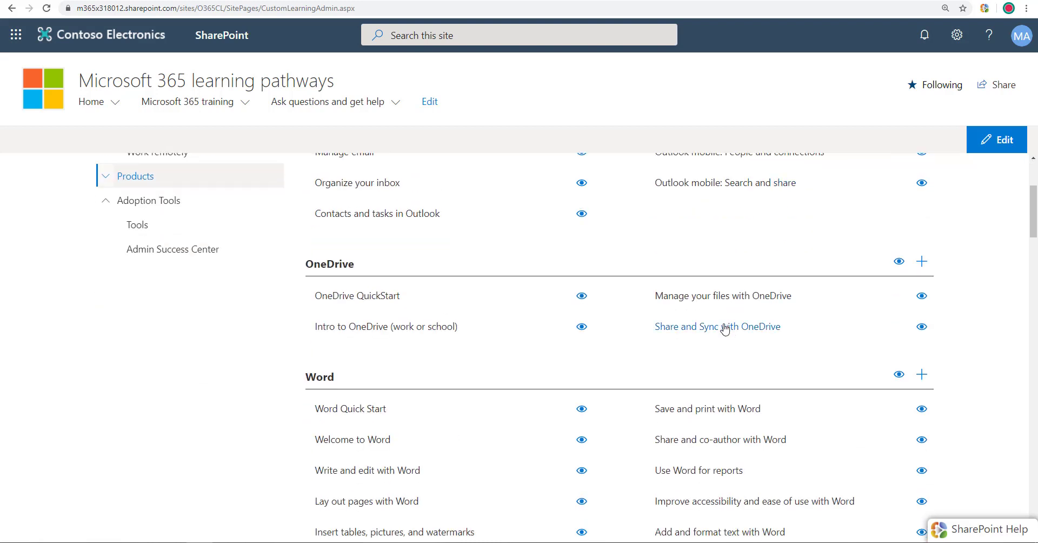
pyautogui.click(723, 327)
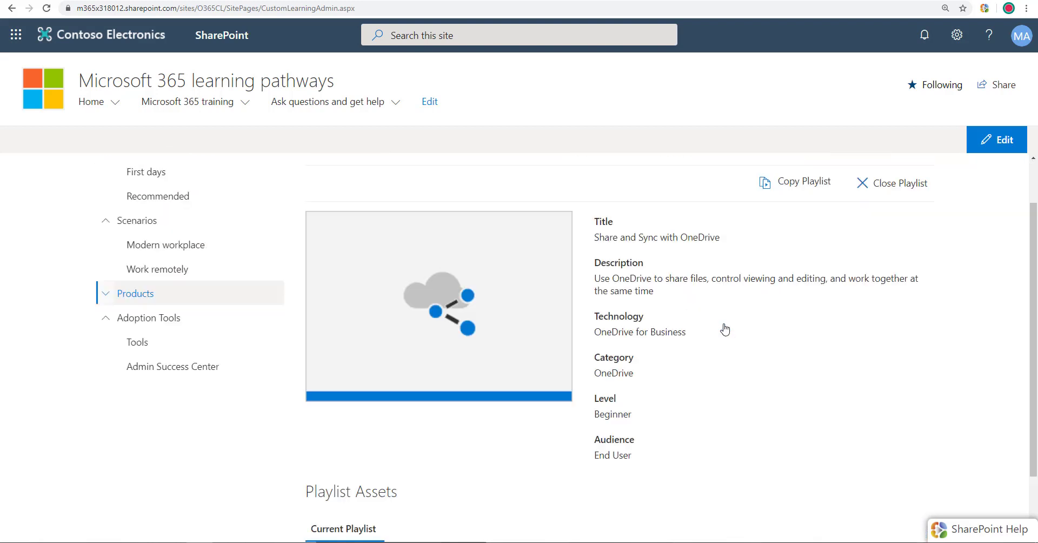
pyautogui.click(810, 185)
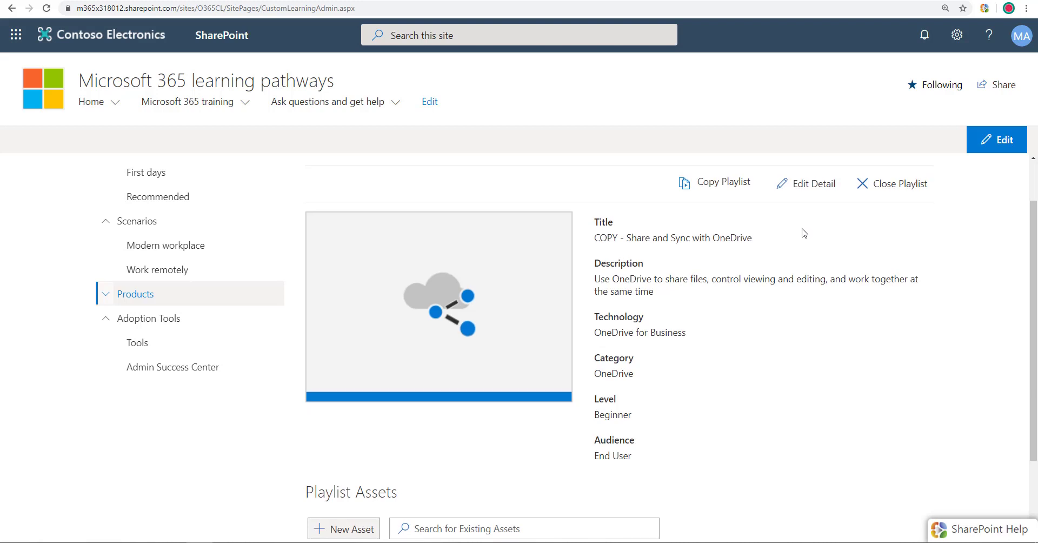
pyautogui.scroll(1, 638, 226)
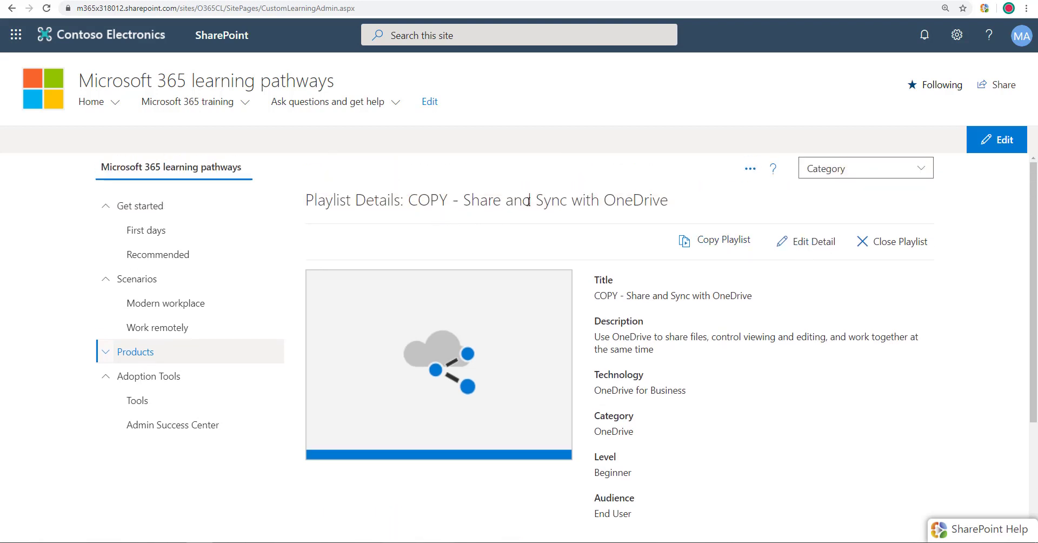
pyautogui.scroll(-3, 695, 287)
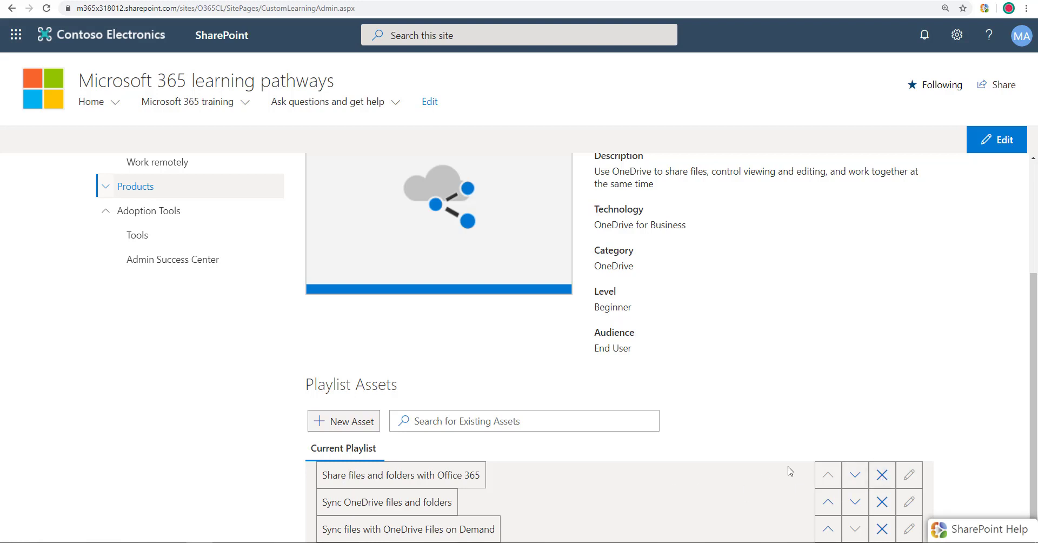
# Step: Remove Share files and folders with Office 365 and start a OneDrive asset titled 'New documents'
pyautogui.click(883, 477)
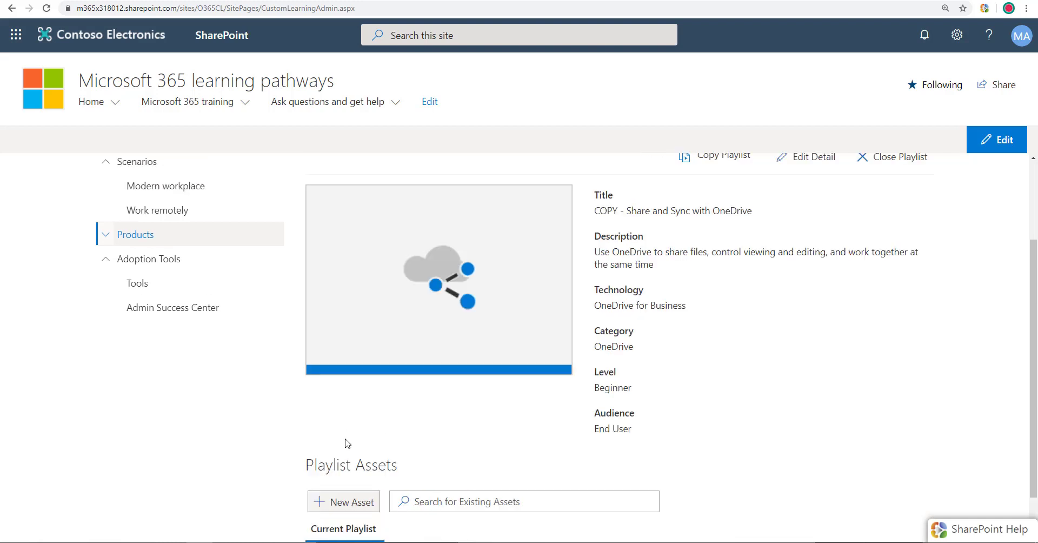
pyautogui.scroll(-1, 423, 468)
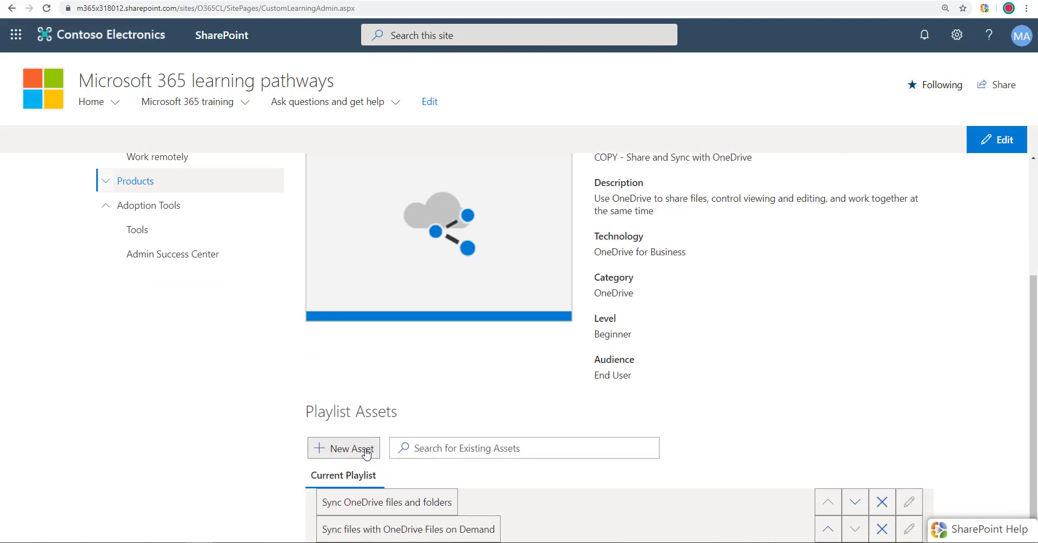
pyautogui.click(366, 453)
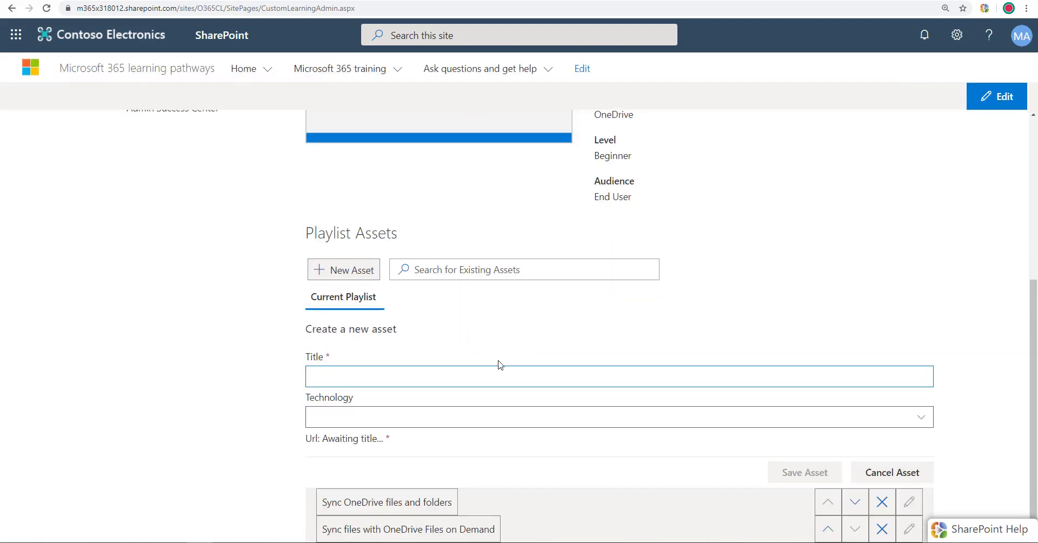
pyautogui.write('New')
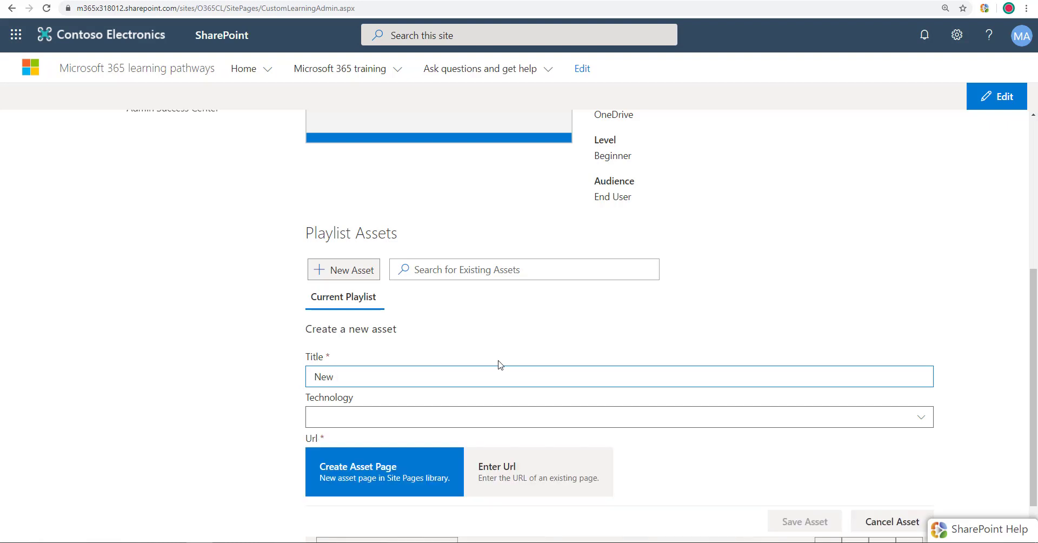
pyautogui.write(' documents')
pyautogui.scroll(6, 565, 290)
pyautogui.scroll(-6, 611, 267)
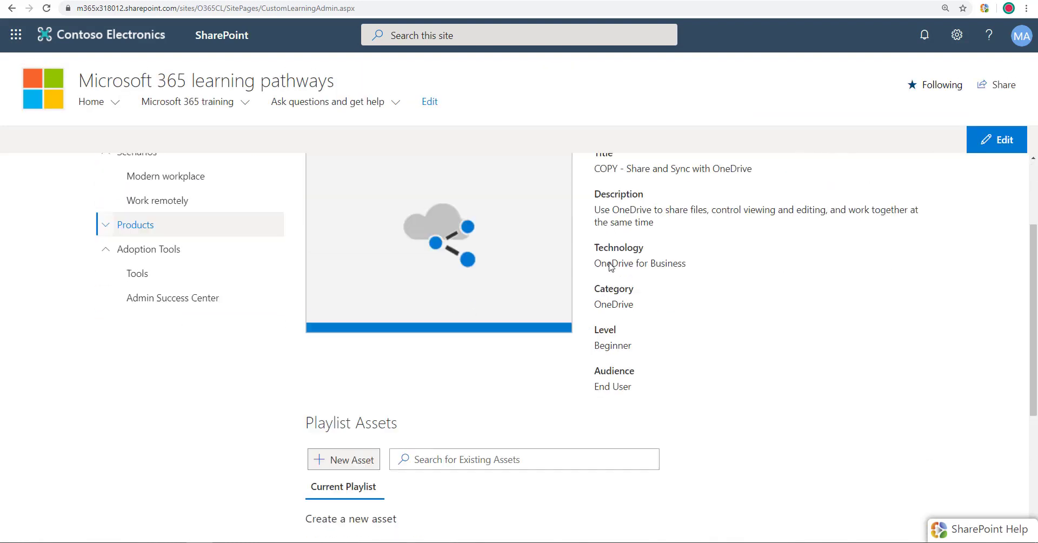
pyautogui.click(523, 370)
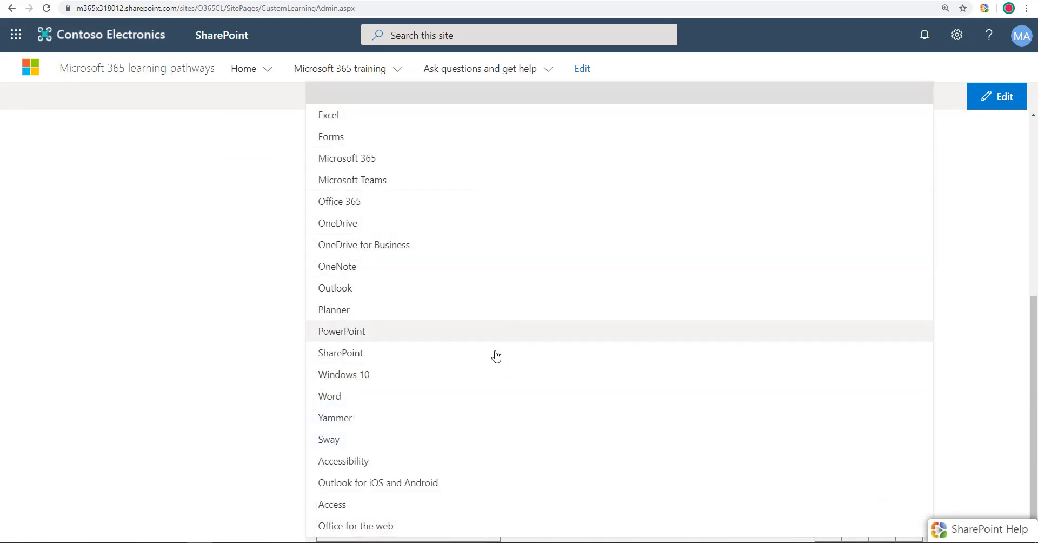
pyautogui.click(513, 231)
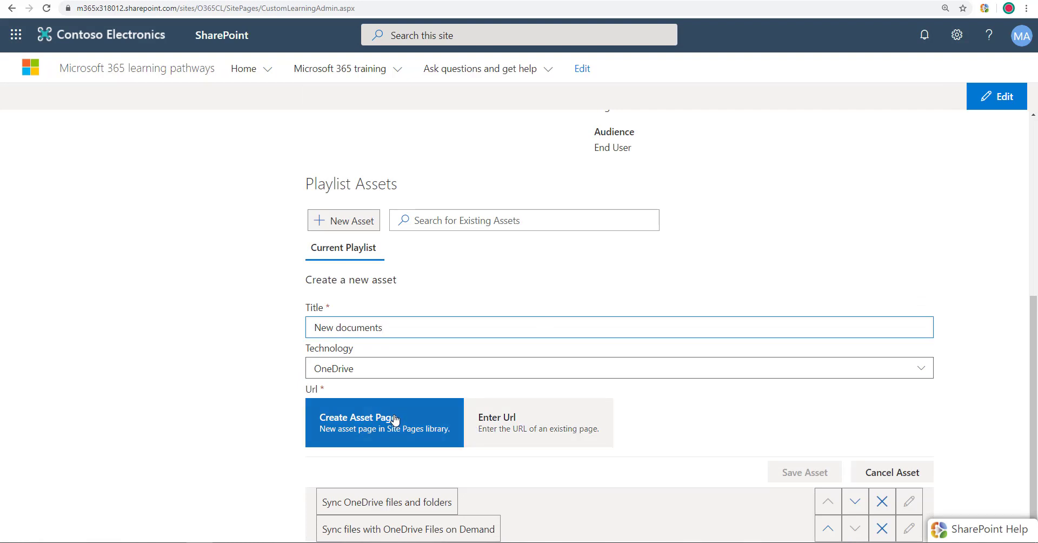
# Step: Link the draft asset to an existing page with the Url 'test'
pyautogui.click(522, 428)
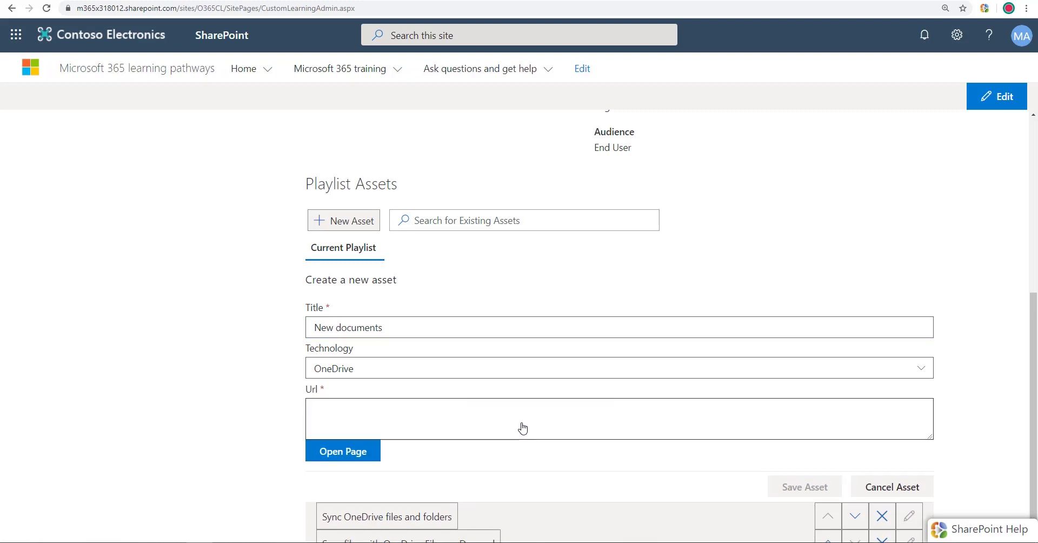
pyautogui.click(522, 422)
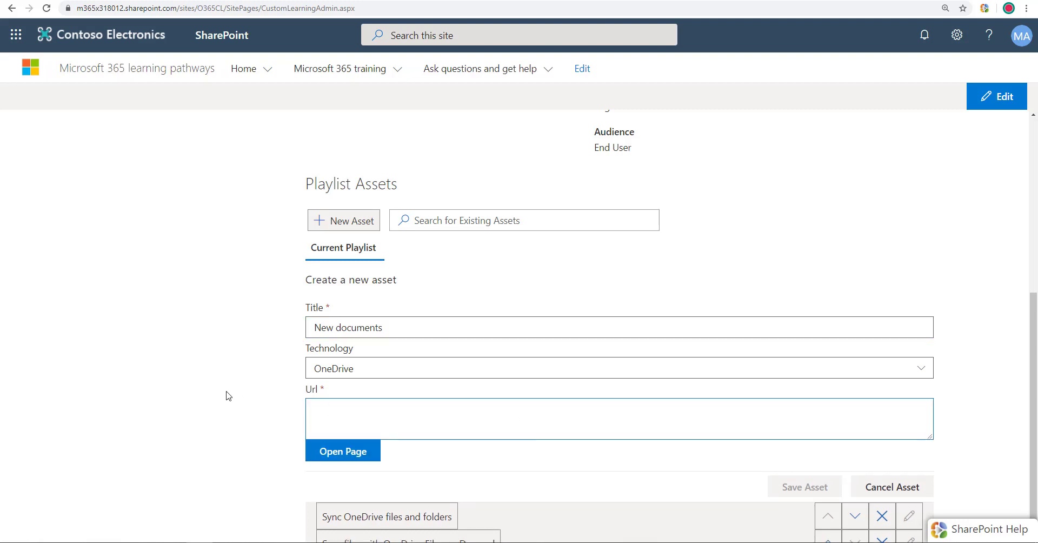
pyautogui.write('test')
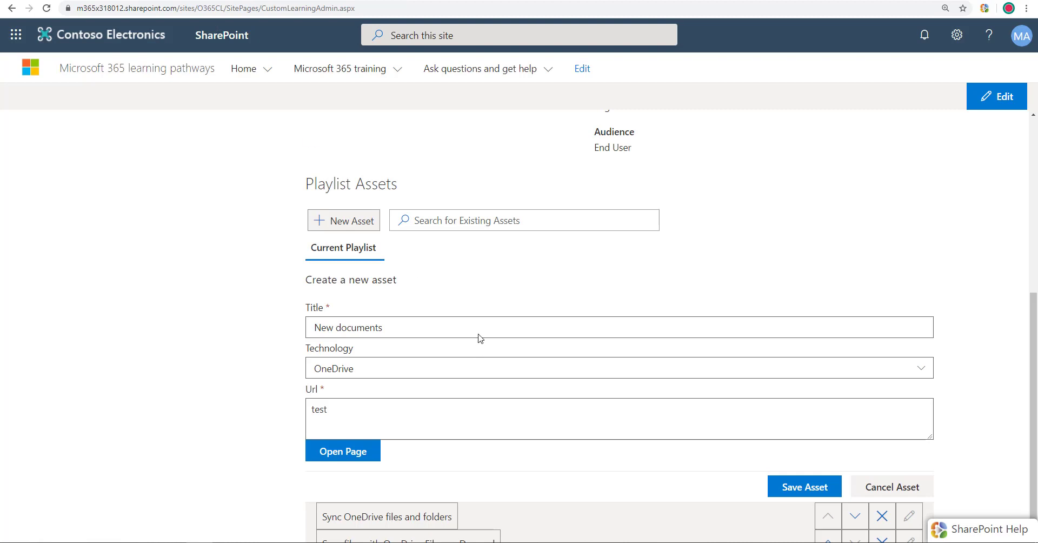
# Step: Discard the draft and create OneDrive asset 'Create new documents' with a generated asset page
pyautogui.click(865, 488)
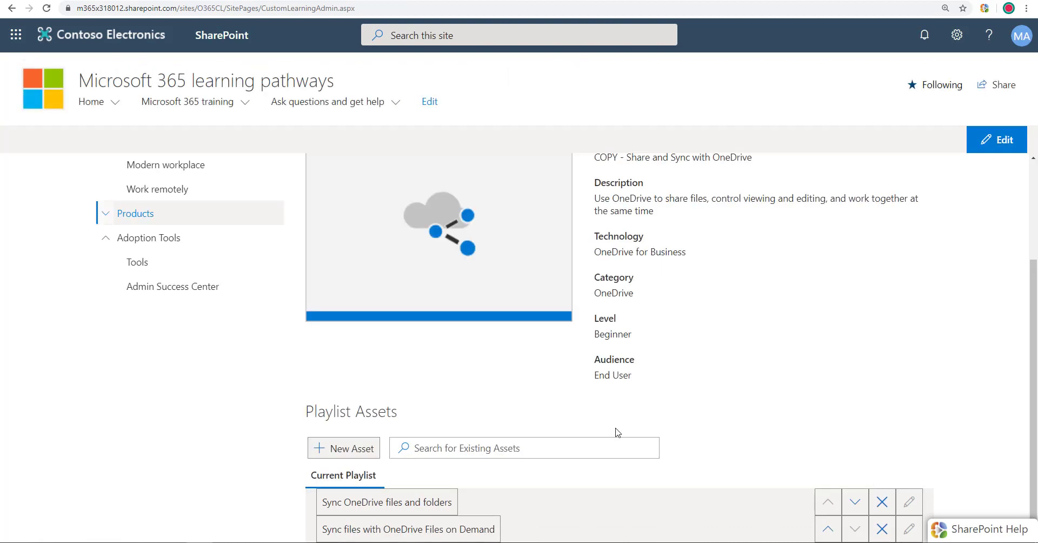
pyautogui.click(357, 448)
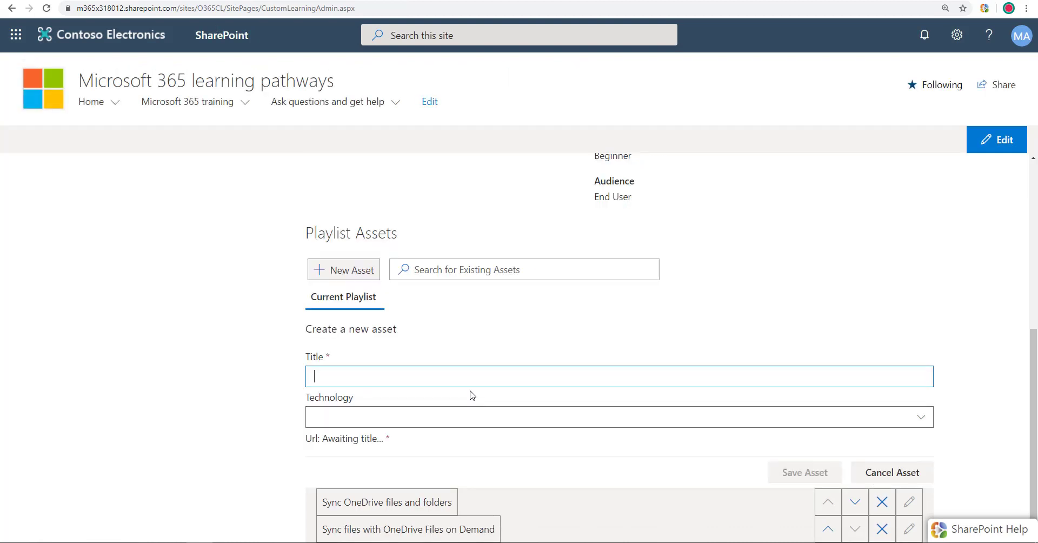
pyautogui.write('C')
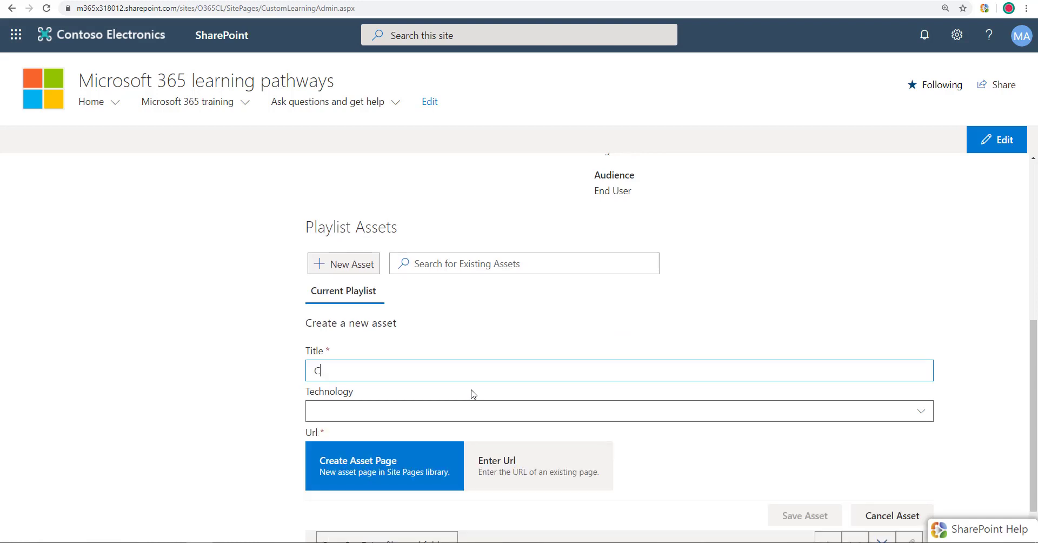
pyautogui.write('reate new documents')
pyautogui.click(473, 410)
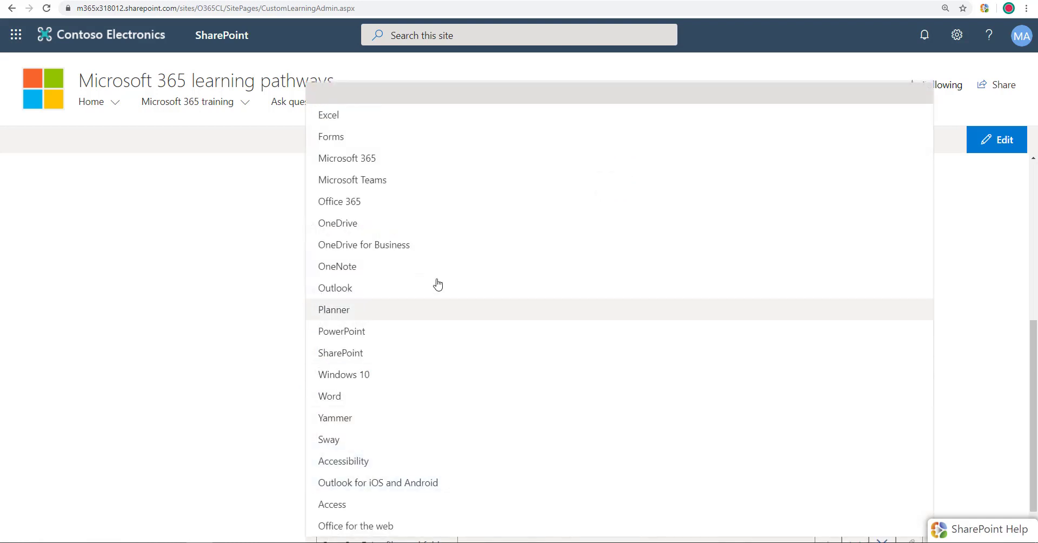
pyautogui.click(430, 233)
pyautogui.scroll(-1, 236, 387)
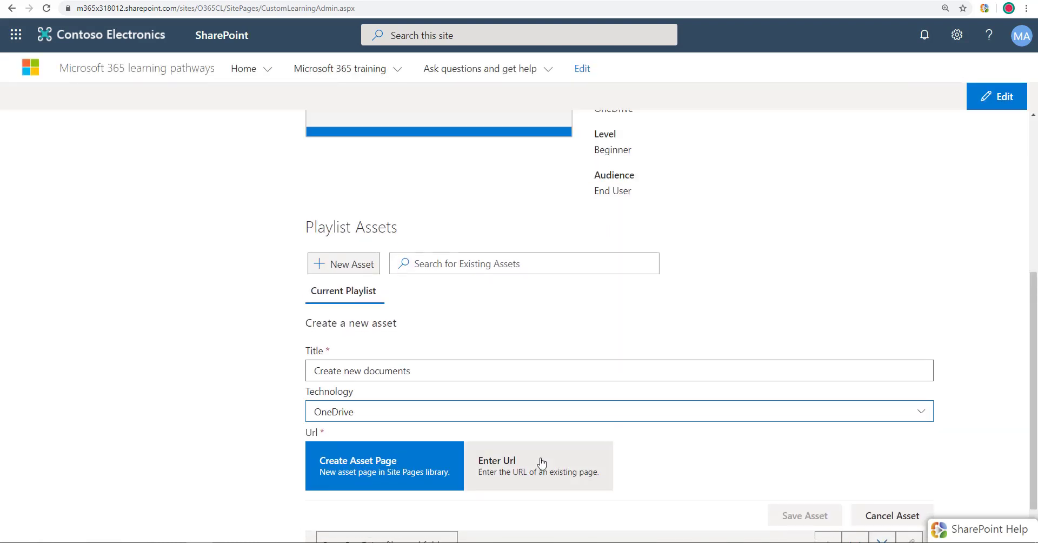
pyautogui.click(397, 472)
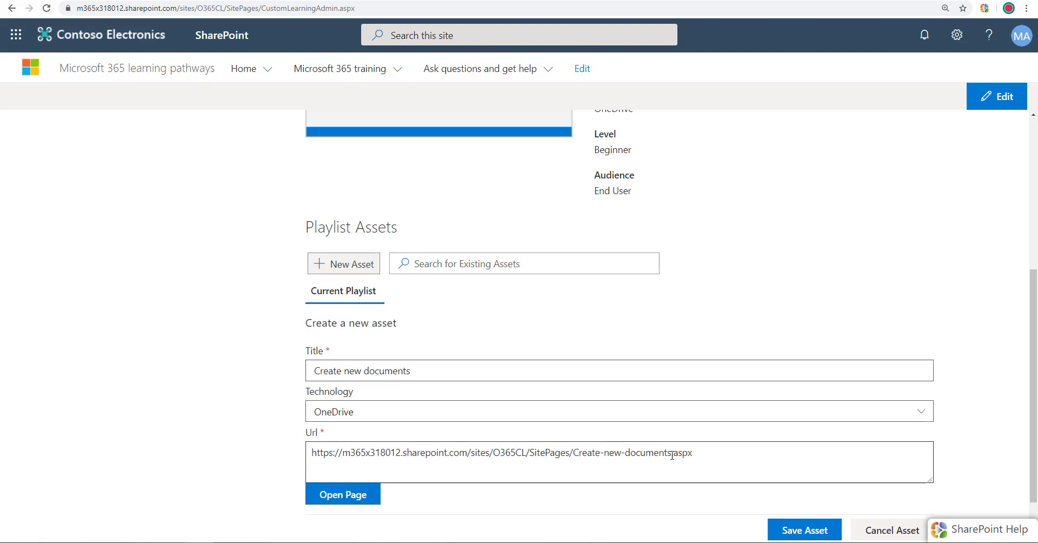
# Step: Open the newly created Create new documents asset page
pyautogui.click(378, 495)
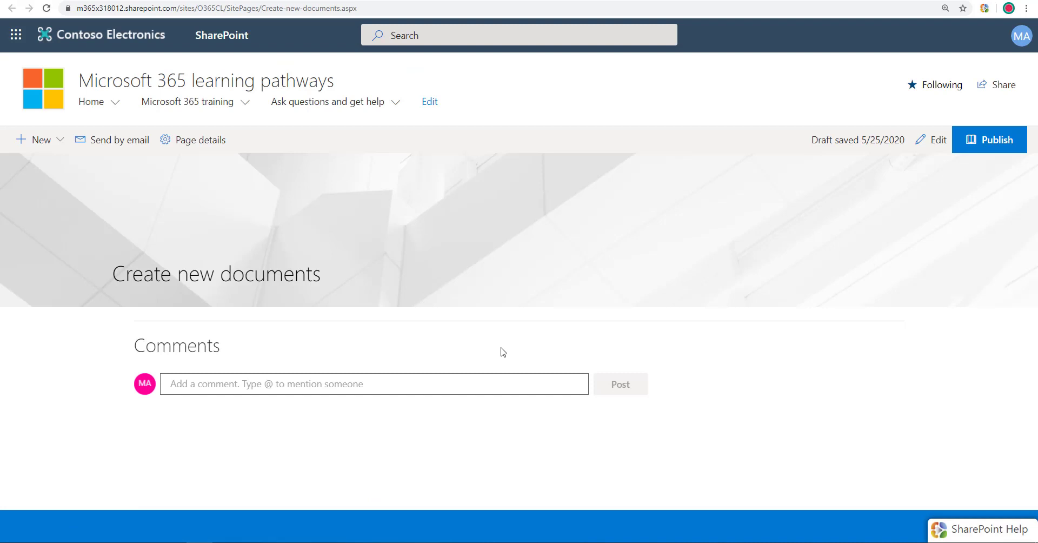
pyautogui.moveTo(182, 316); pyautogui.dragTo(951, 320)
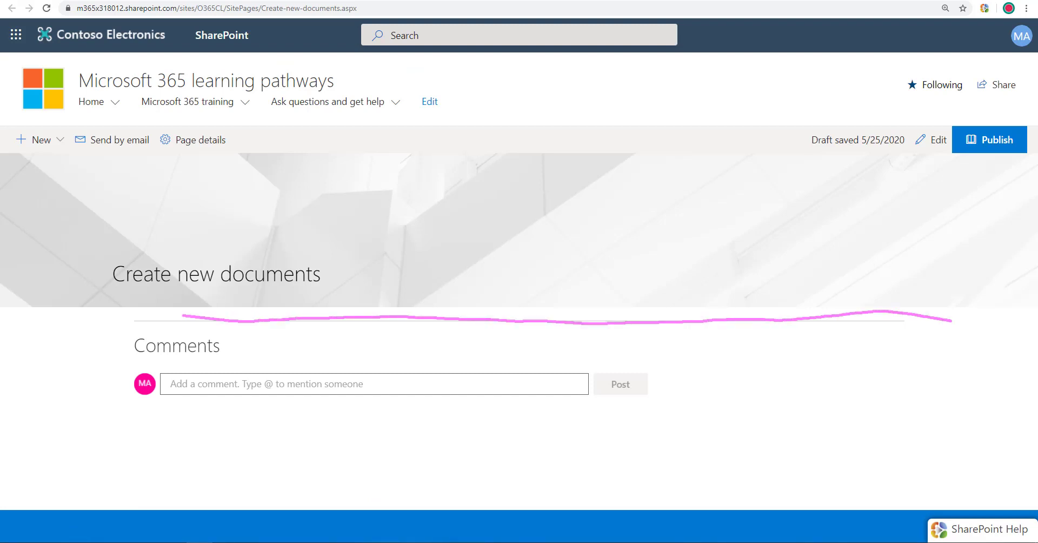
pyautogui.moveTo(458, 349); pyautogui.dragTo(453, 439)
pyautogui.moveTo(614, 345); pyautogui.dragTo(614, 393)
pyautogui.moveTo(762, 359); pyautogui.dragTo(761, 398)
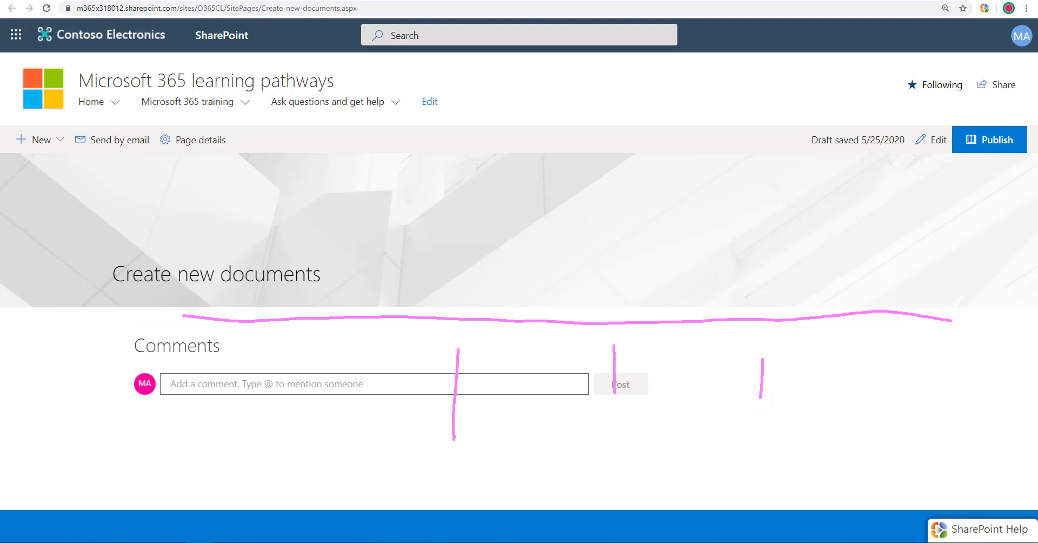
pyautogui.moveTo(380, 287)
pyautogui.mouseDown()
pyautogui.moveTo(424, 232)
pyautogui.moveTo(759, 238)
pyautogui.mouseUp()
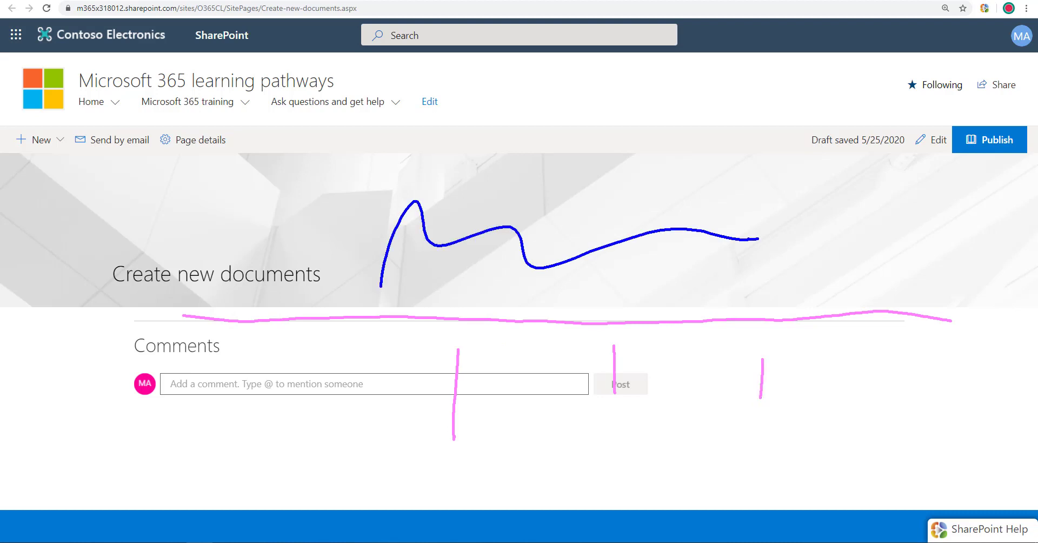
pyautogui.press('Escape')
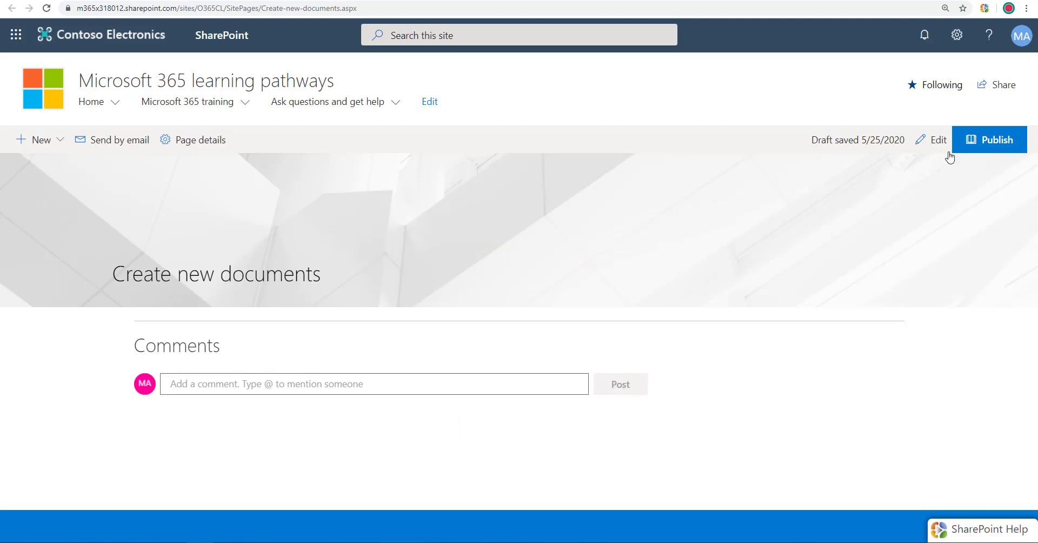
# Step: Add a text section reading 'add anything here..' below the banner and publish the page
pyautogui.click(935, 140)
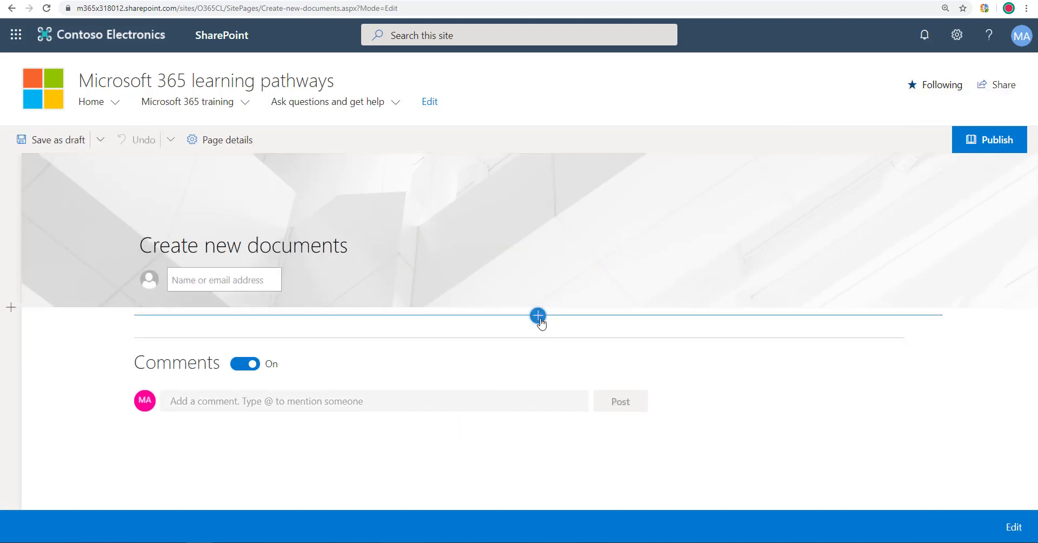
pyautogui.click(538, 316)
pyautogui.click(491, 163)
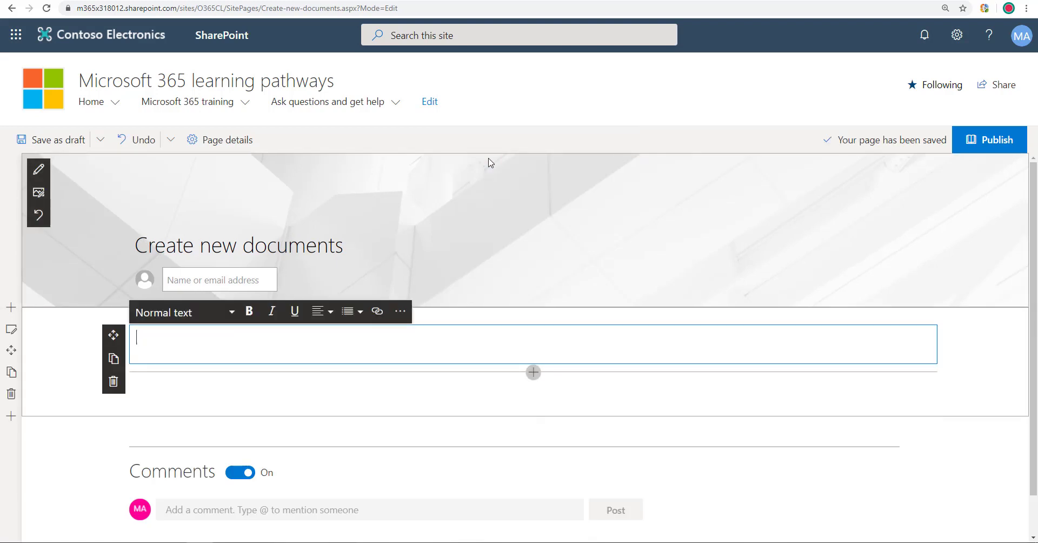
pyautogui.write('add anything here..')
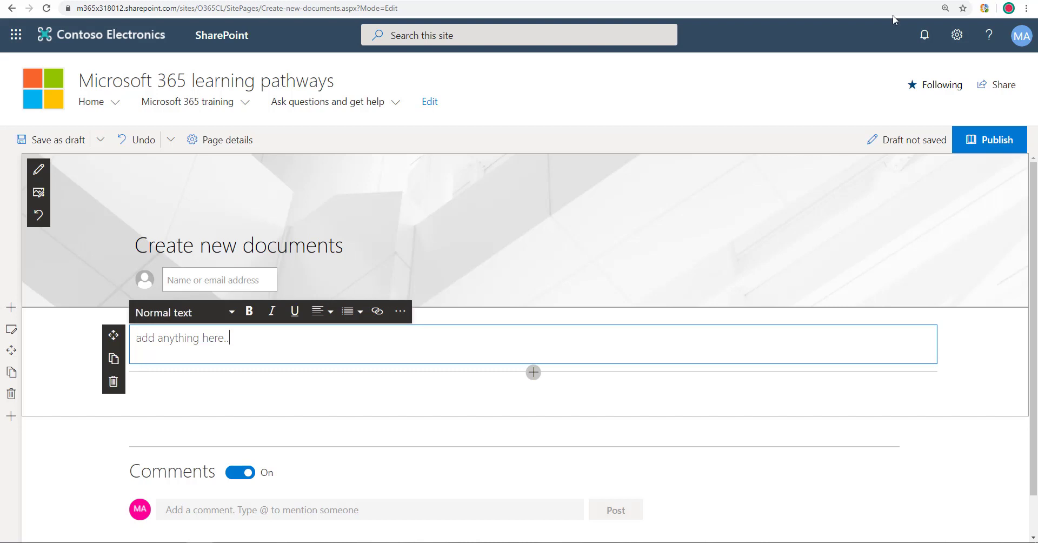
pyautogui.click(993, 141)
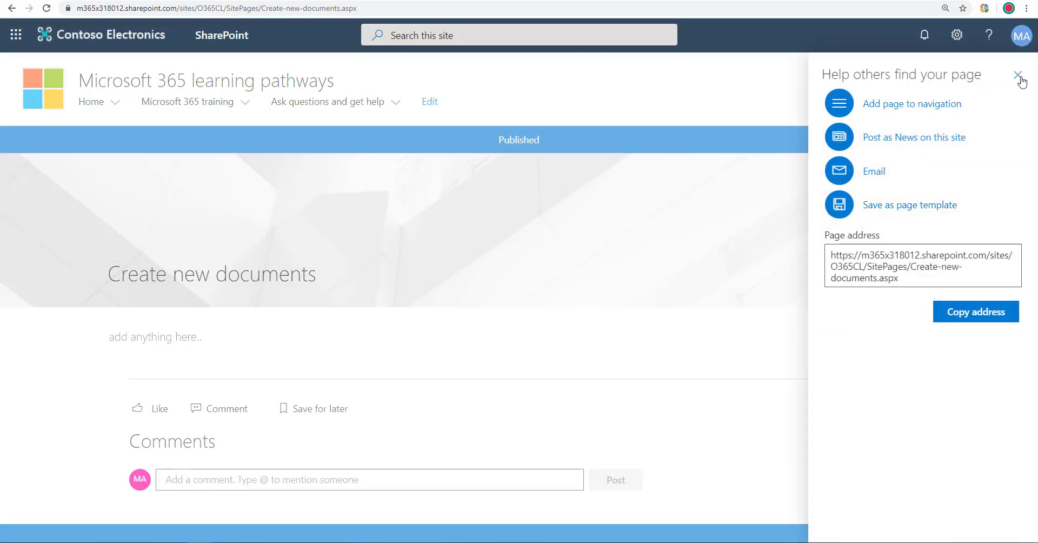
pyautogui.click(1018, 77)
# Step: Back in the admin asset form, save the Create new documents asset to the copied playlist
pyautogui.click(214, 0)
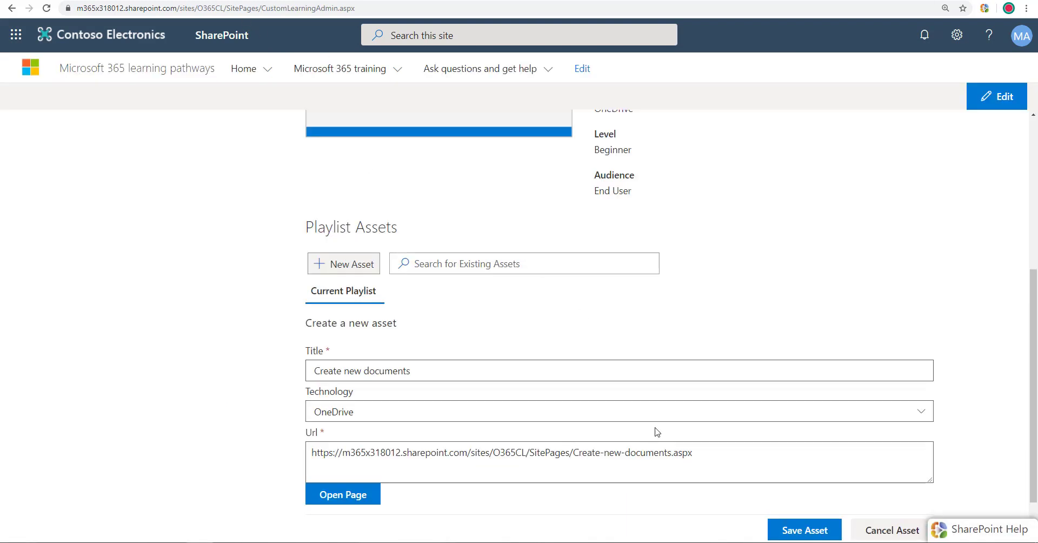
pyautogui.click(793, 471)
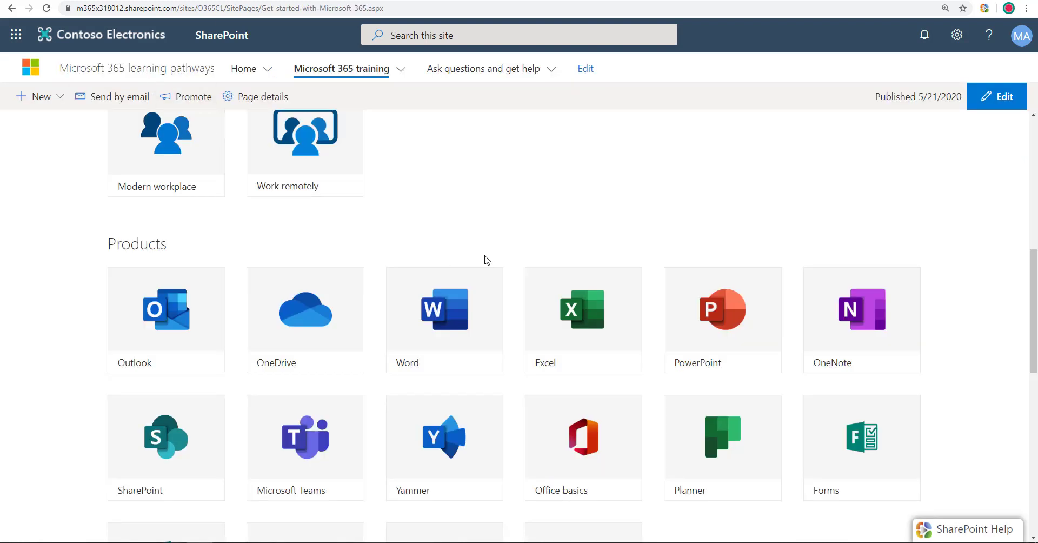
# Step: Reload the Microsoft 365 training page and open the OneDrive playlists
pyautogui.click(338, 322)
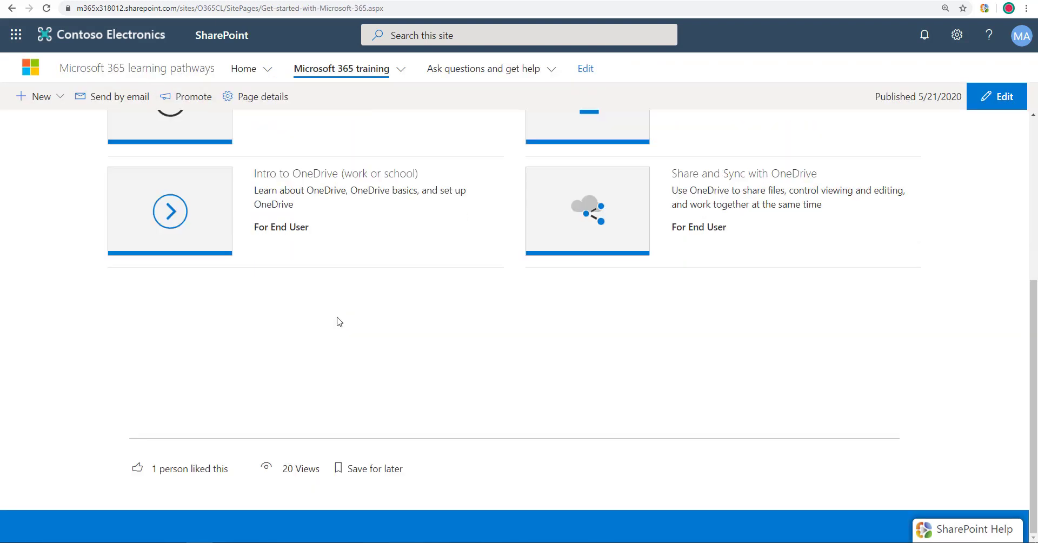
pyautogui.scroll(5, 338, 322)
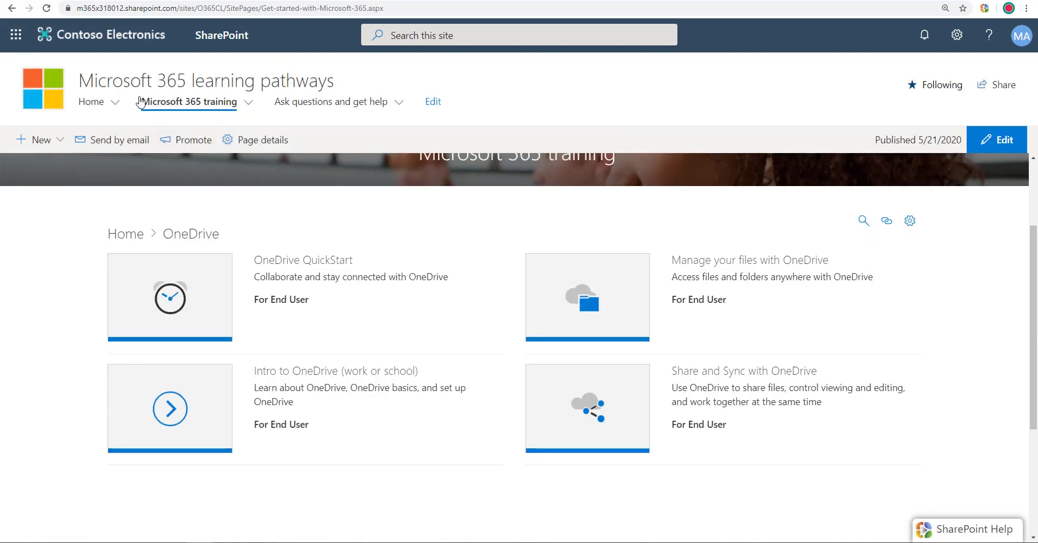
pyautogui.click(142, 100)
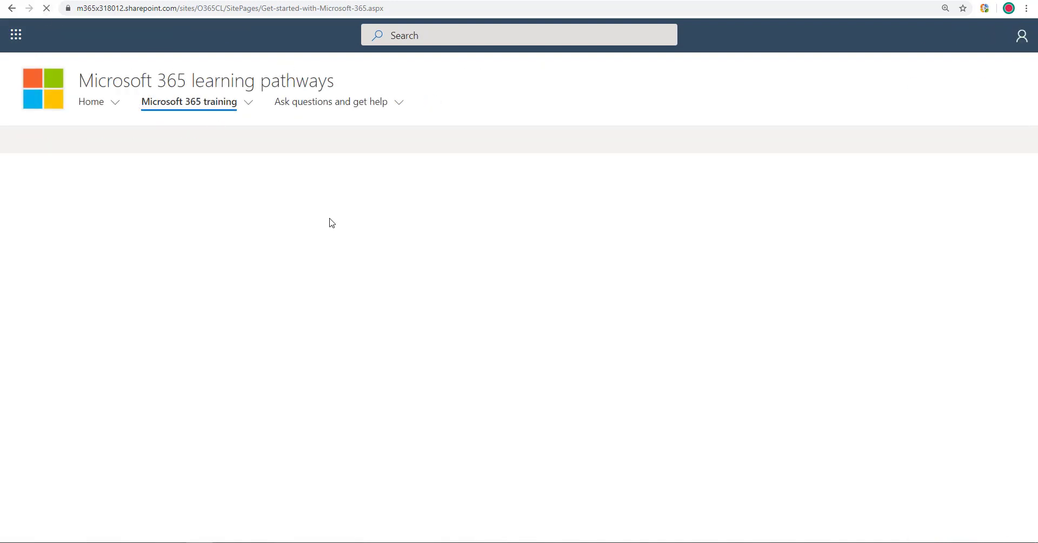
pyautogui.scroll(-4, 596, 340)
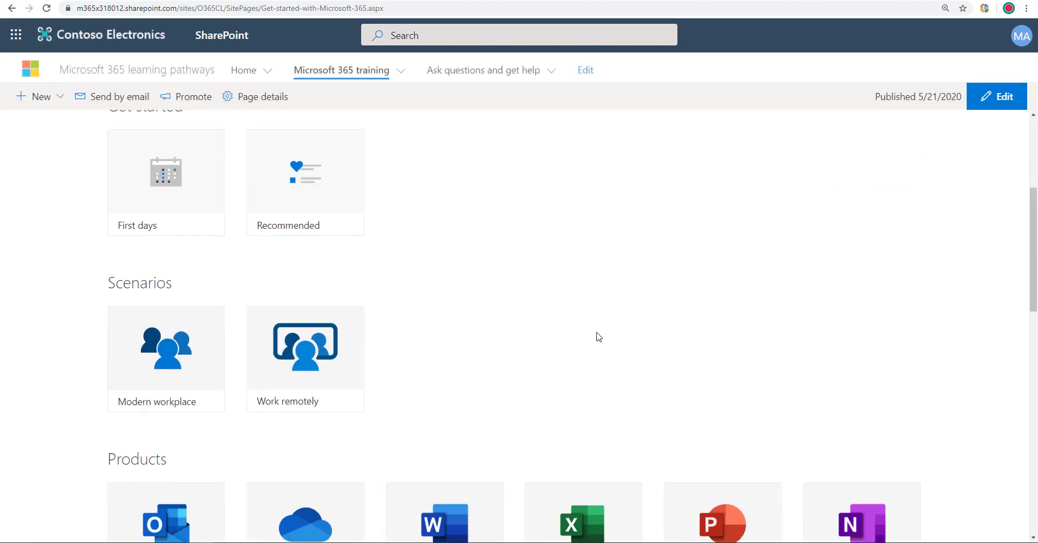
pyautogui.scroll(-3, 598, 337)
pyautogui.click(306, 357)
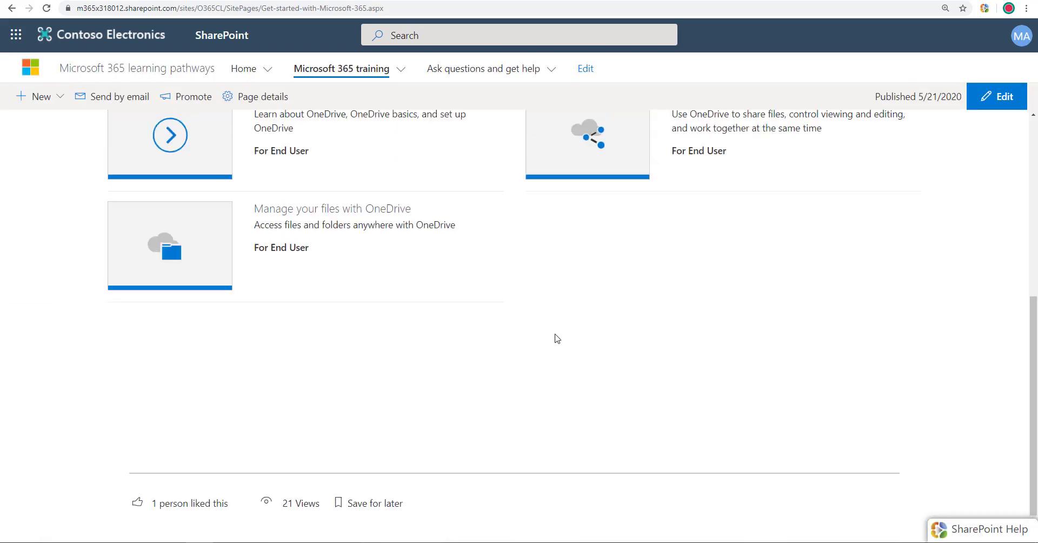
pyautogui.scroll(5, 556, 339)
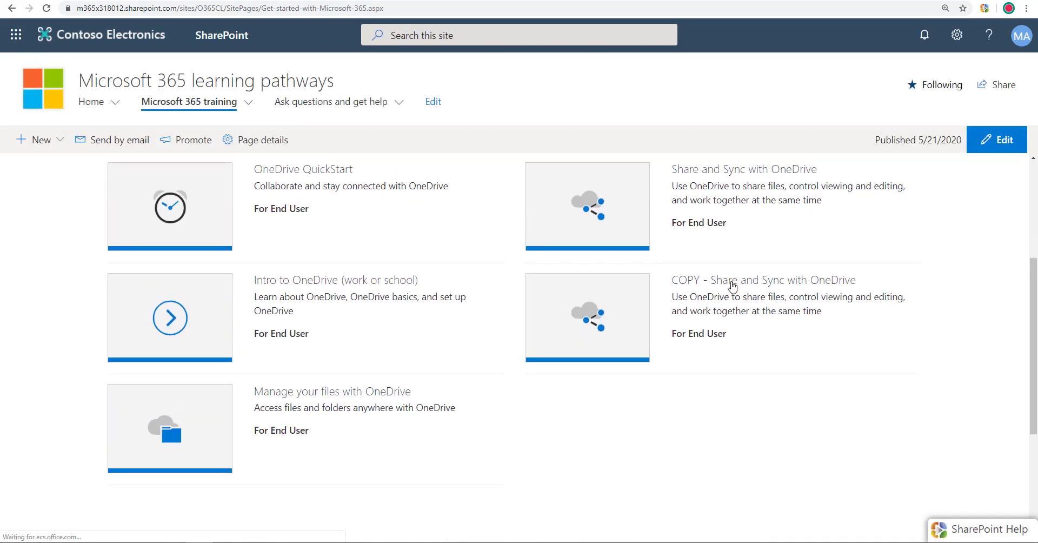
# Step: Open COPY - Share and Sync with OneDrive and select the Create new documents page
pyautogui.click(732, 287)
pyautogui.scroll(-1, 607, 283)
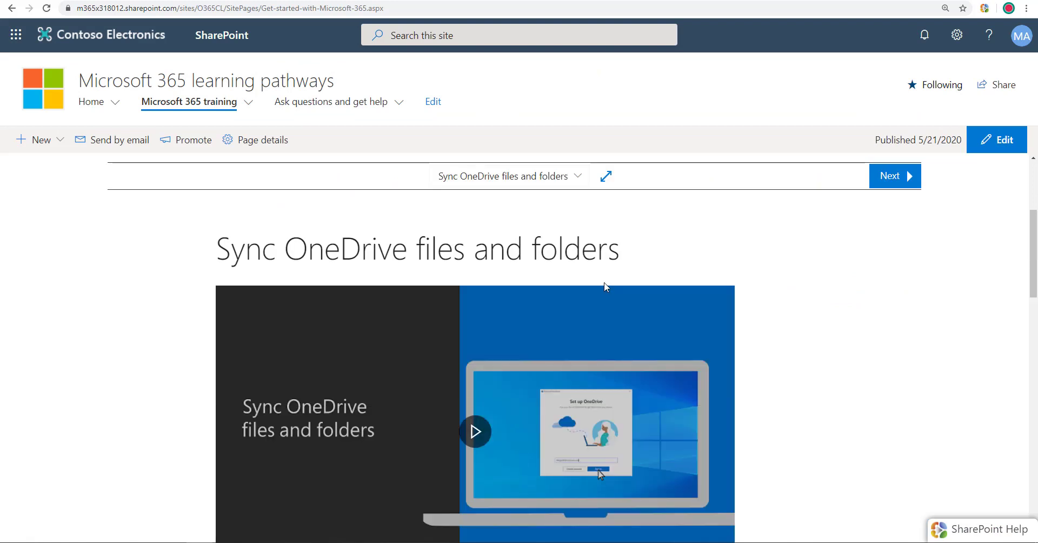
pyautogui.click(565, 180)
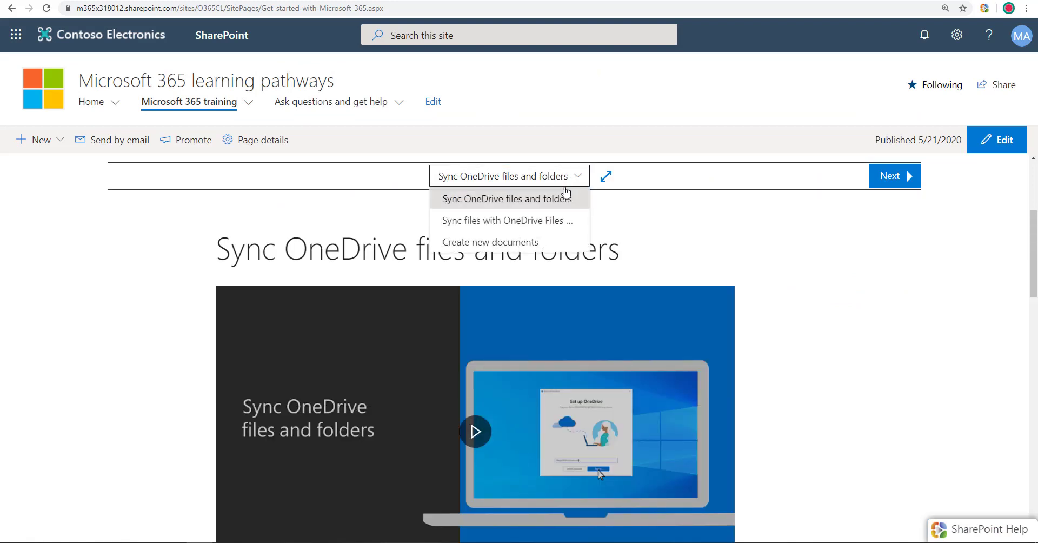
pyautogui.click(467, 246)
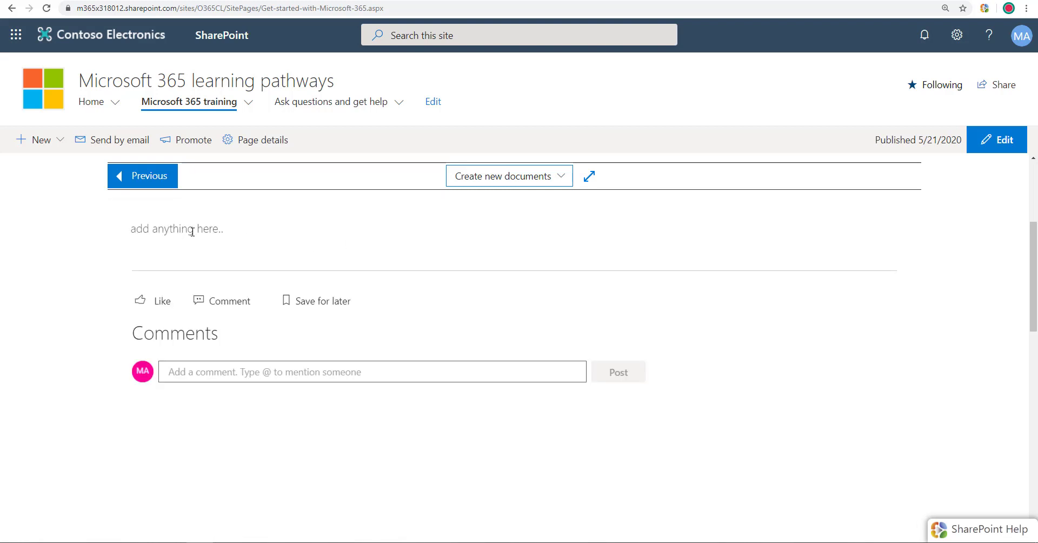
pyautogui.scroll(1, 260, 240)
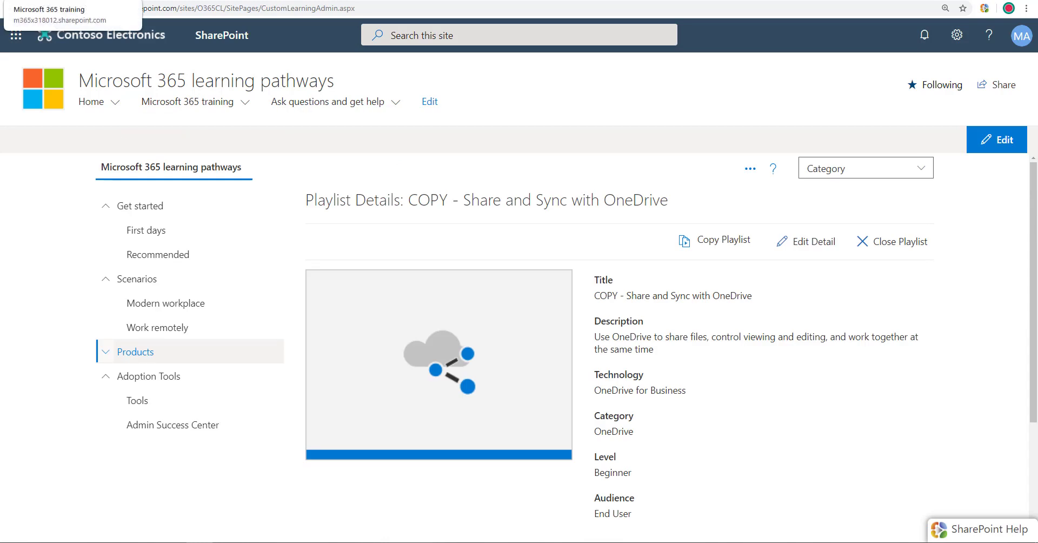
# Step: Check the COPY playlist's assets list Create new documents third, then go back to Products
pyautogui.click(190, 352)
pyautogui.scroll(-4, 530, 270)
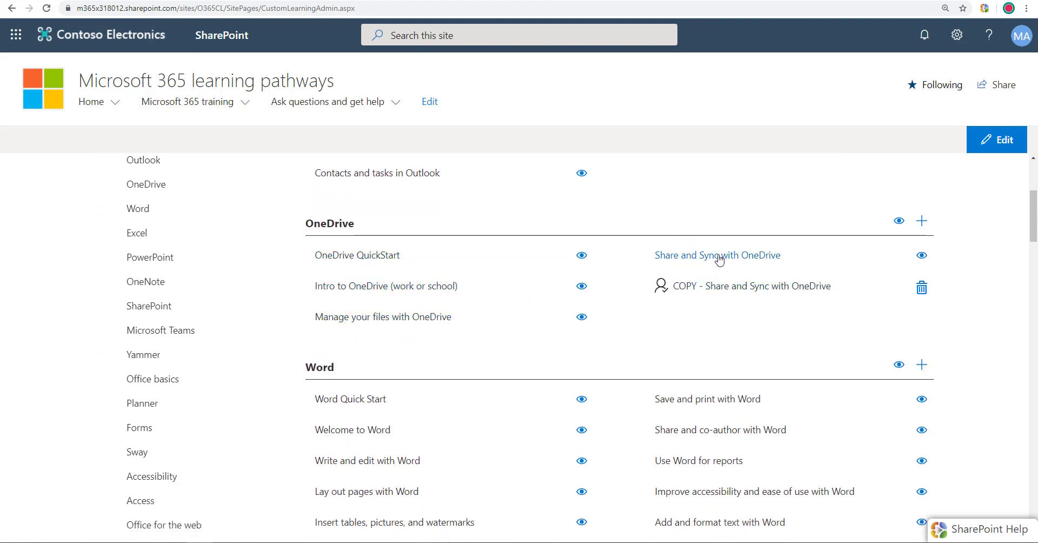
pyautogui.click(740, 295)
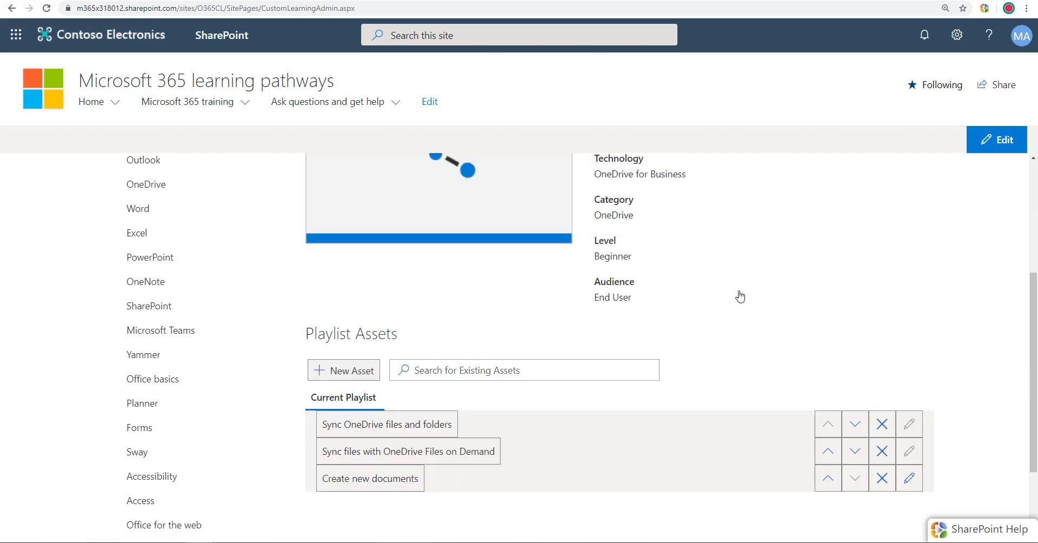
pyautogui.scroll(1, 732, 342)
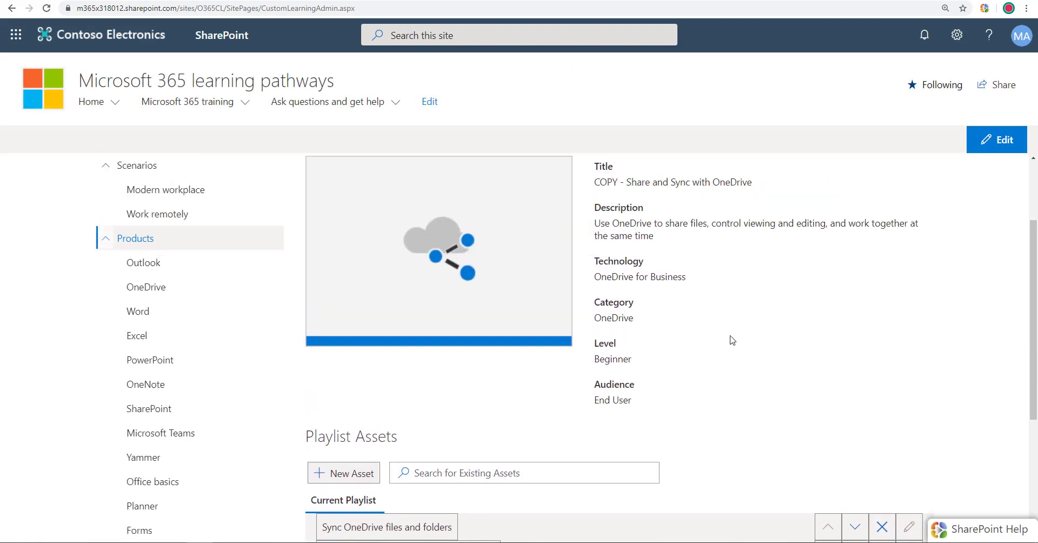
pyautogui.click(201, 239)
pyautogui.scroll(3, 737, 350)
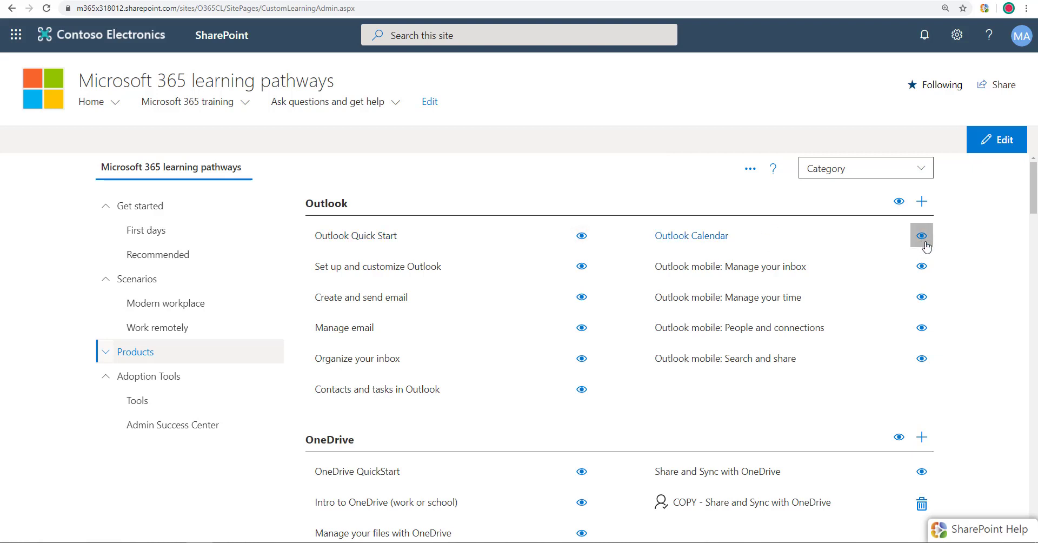
# Step: Hide the entire Yammer playlist category from learners
pyautogui.scroll(-1, 953, 263)
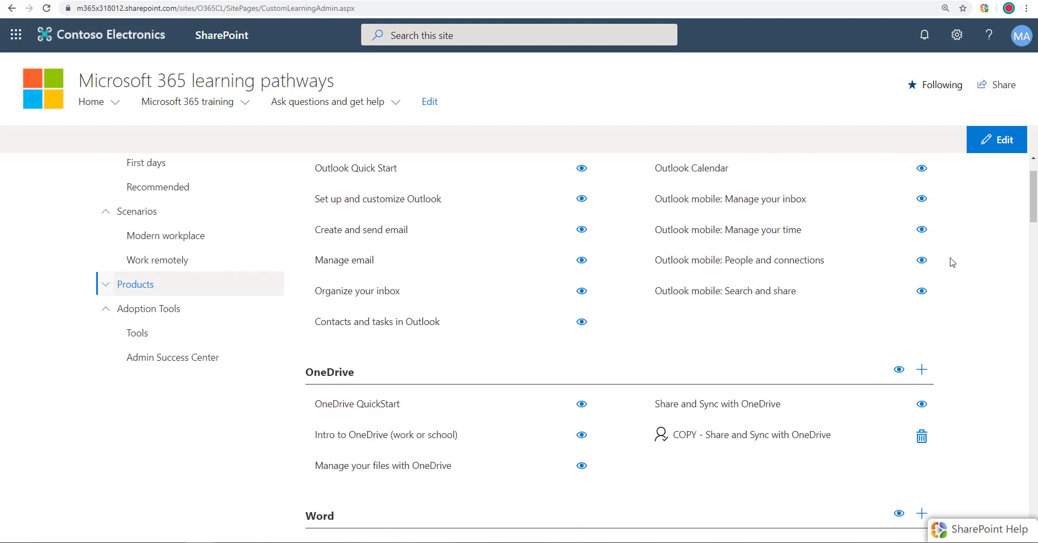
pyautogui.scroll(1, 950, 260)
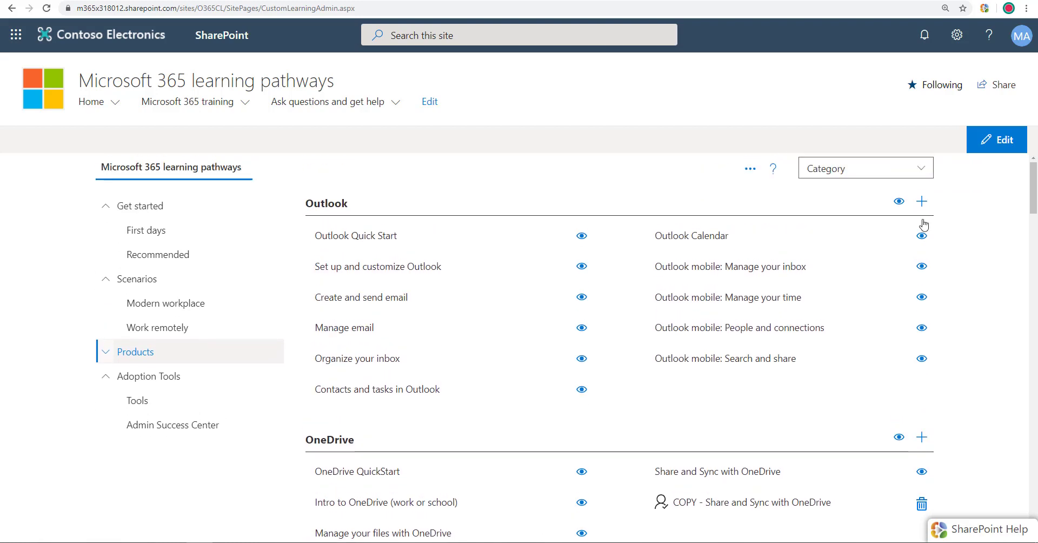
pyautogui.scroll(-12, 904, 217)
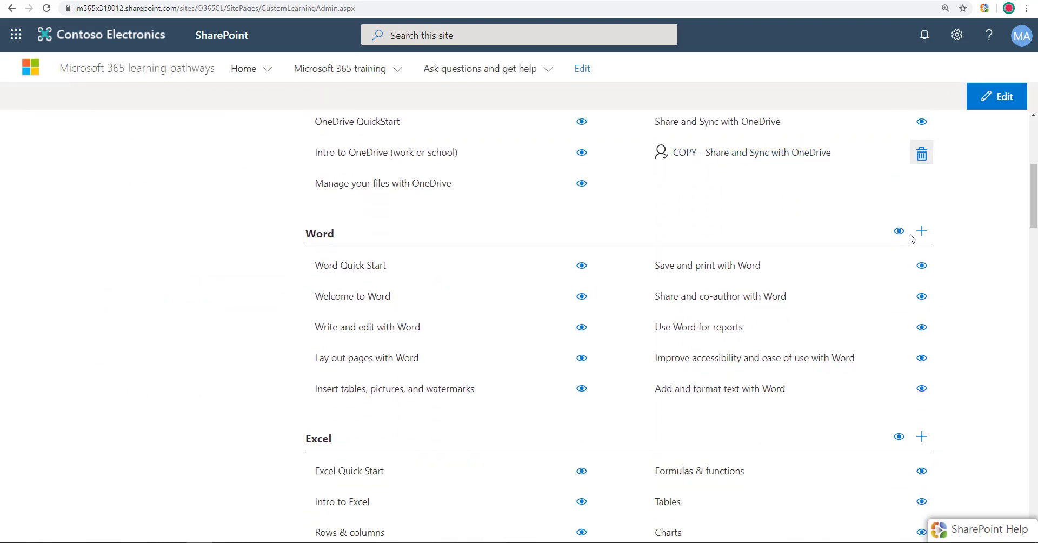
pyautogui.scroll(-13, 912, 240)
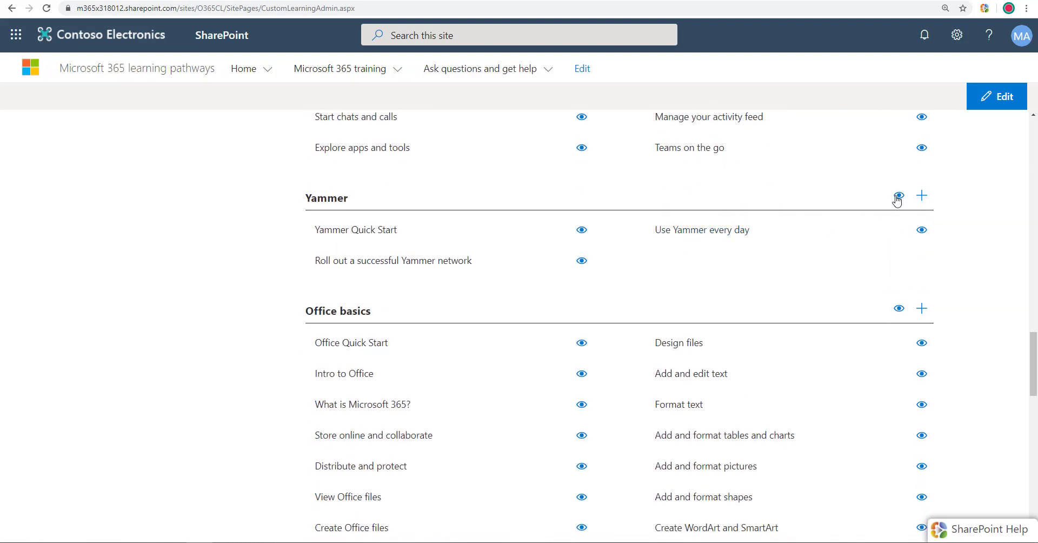
pyautogui.click(900, 200)
# Step: Hide the SharePoint playlist 'Create sites, posts, and lists' and return to the training page
pyautogui.scroll(6, 953, 245)
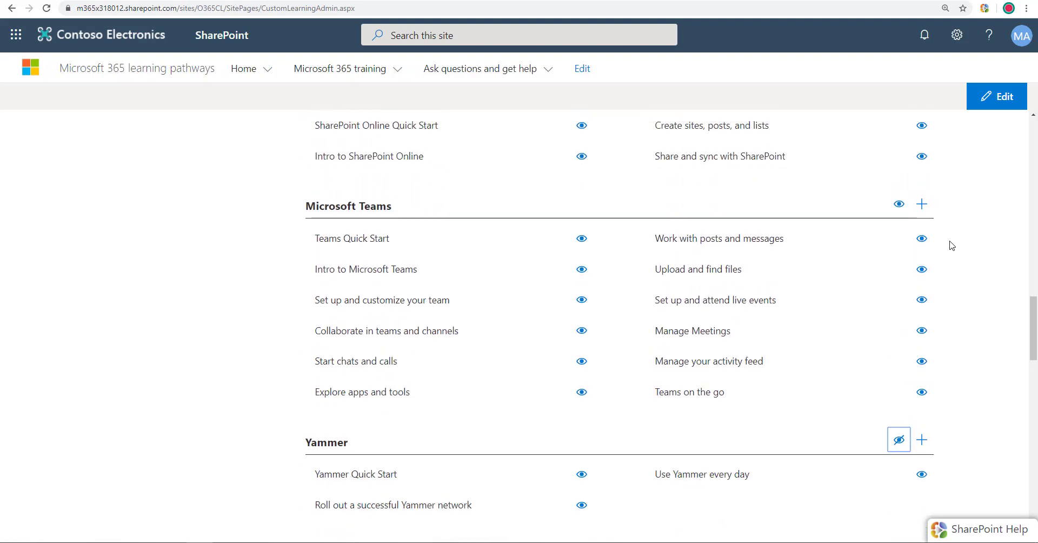
pyautogui.scroll(2, 947, 242)
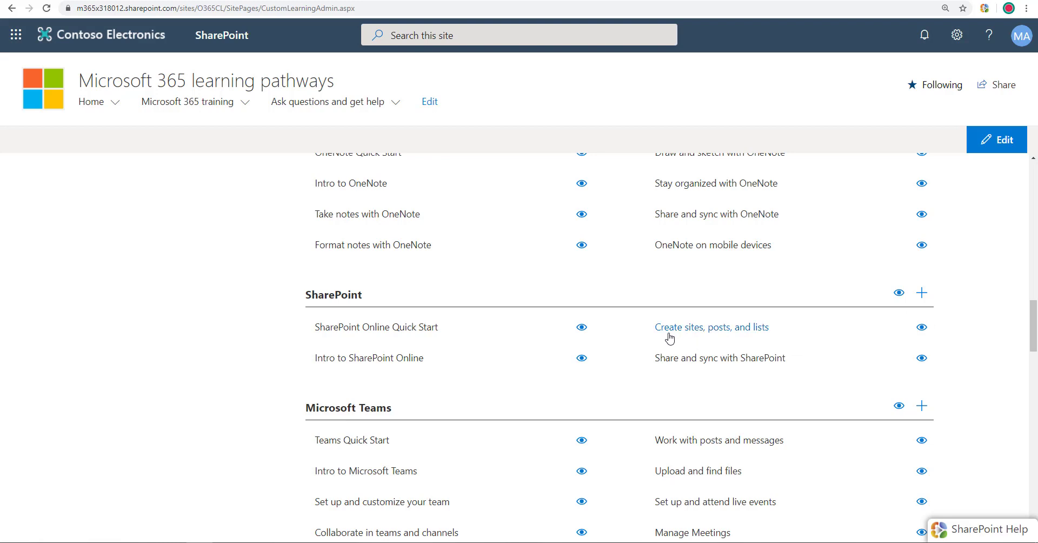
pyautogui.click(922, 335)
pyautogui.click(187, 101)
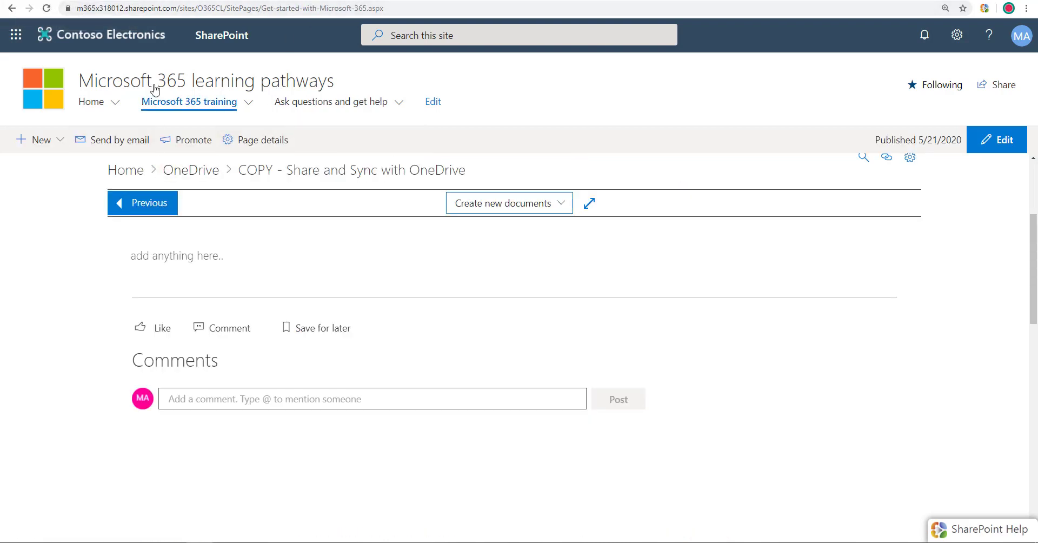
# Step: Reload the training page and confirm Yammer no longer appears among the product tiles
pyautogui.click(189, 102)
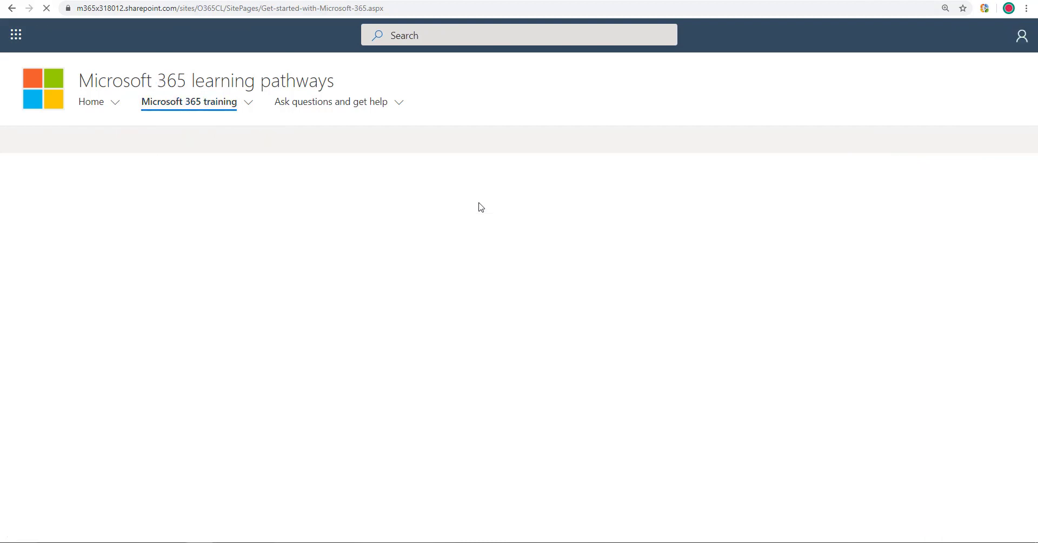
pyautogui.scroll(-10, 582, 333)
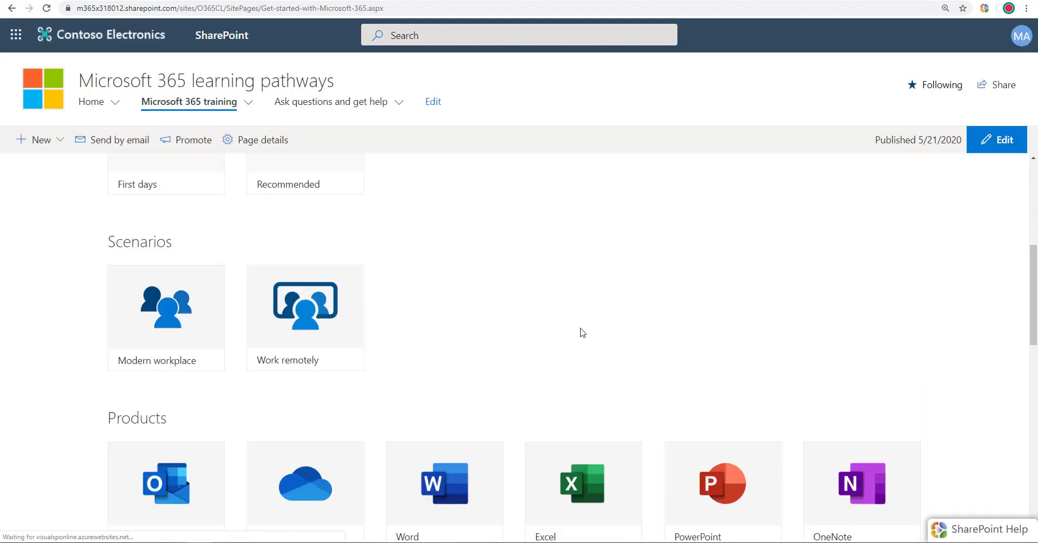
pyautogui.scroll(-5, 581, 324)
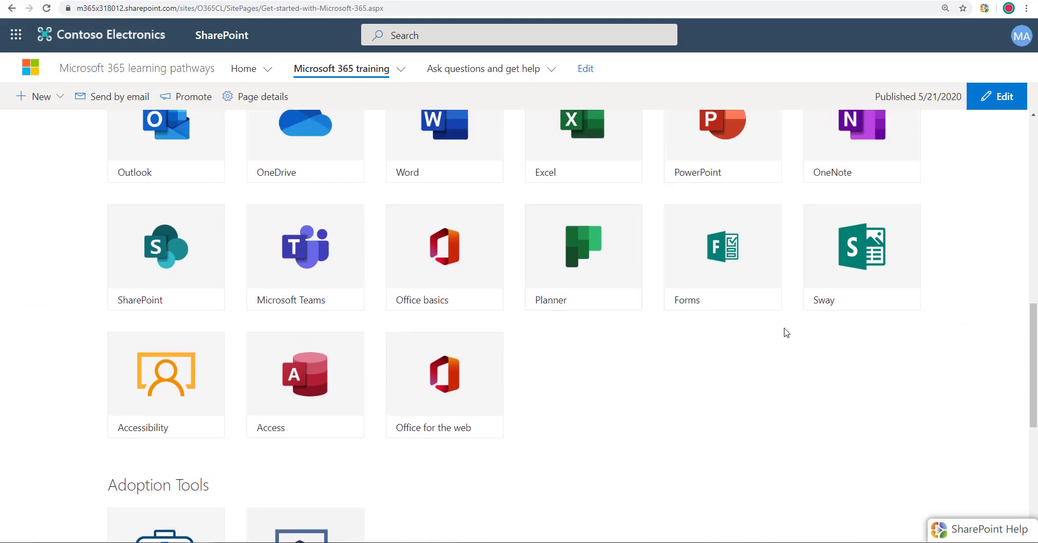
pyautogui.scroll(1, 769, 367)
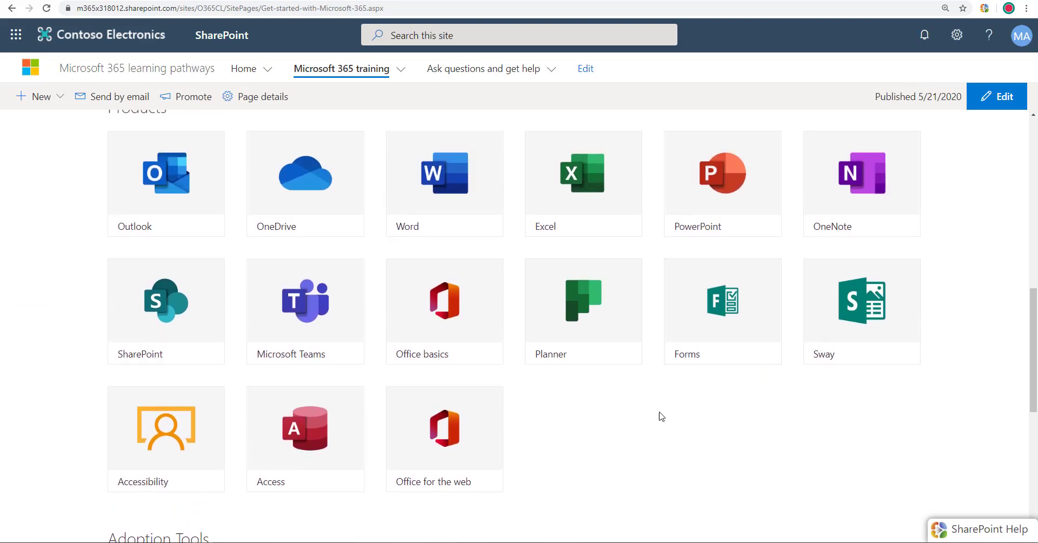
# Step: Open SharePoint training and confirm 'Create sites, posts, and lists' is no longer listed
pyautogui.click(165, 321)
pyautogui.scroll(5, 487, 345)
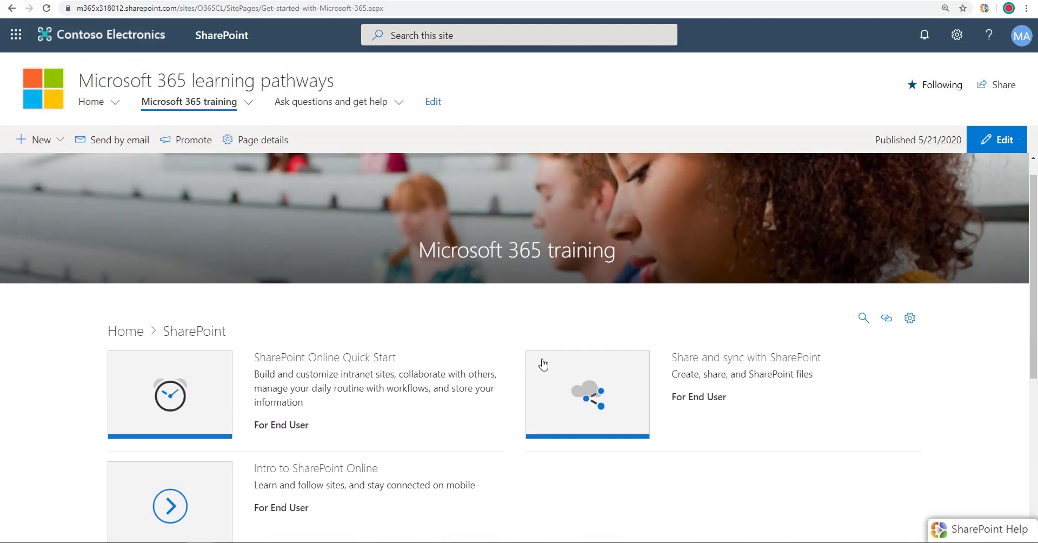
pyautogui.scroll(-1, 543, 365)
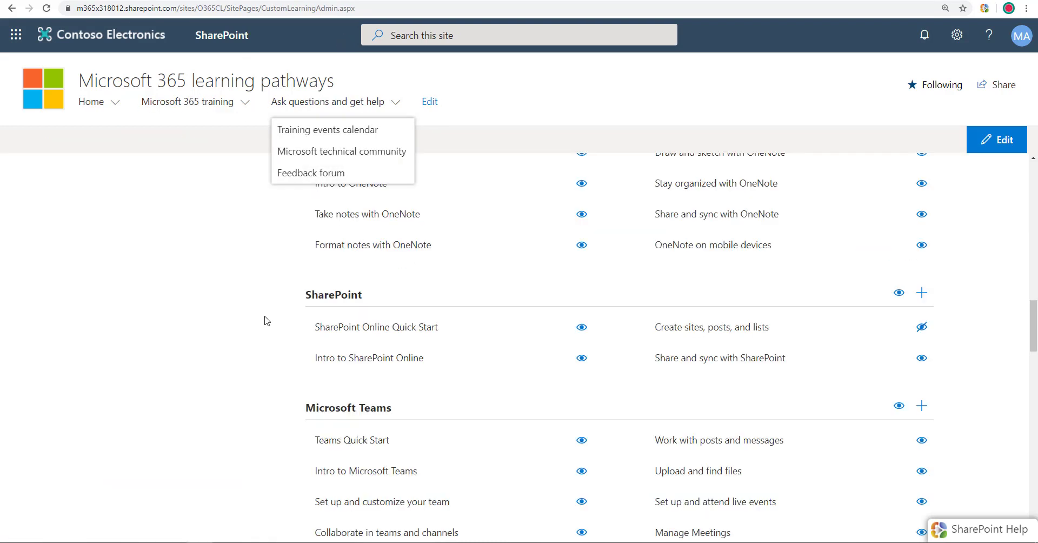
pyautogui.scroll(12, 267, 321)
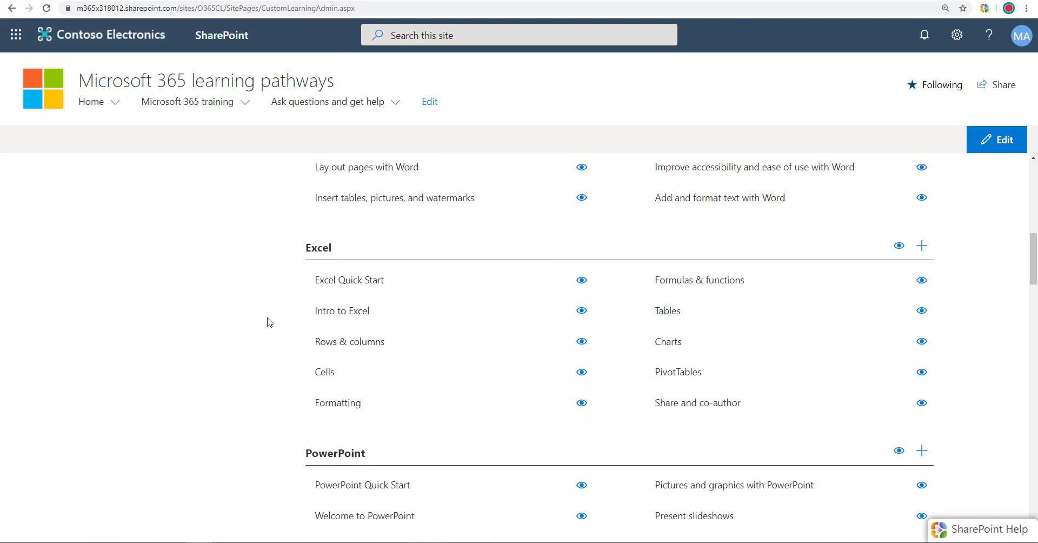
pyautogui.scroll(7, 275, 323)
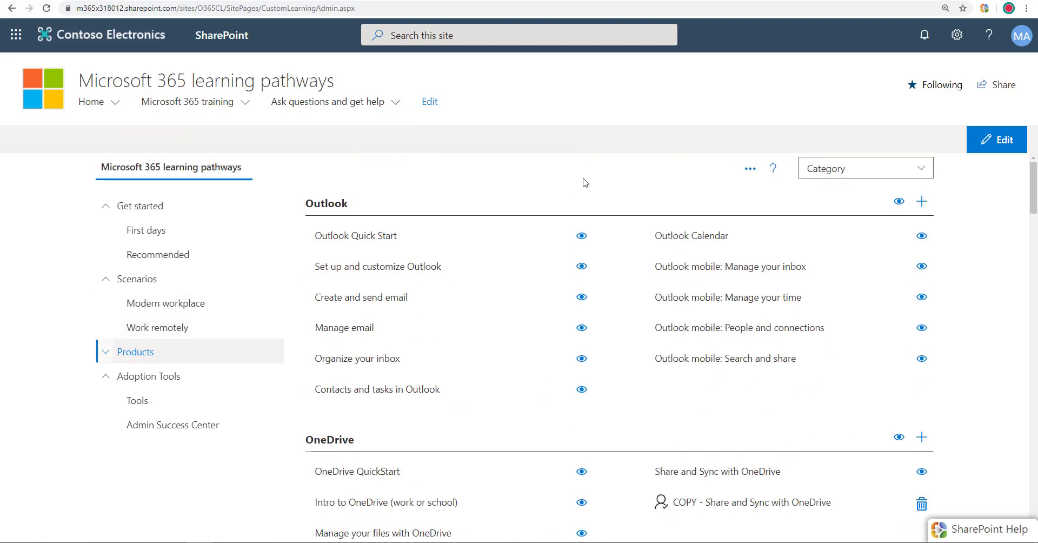